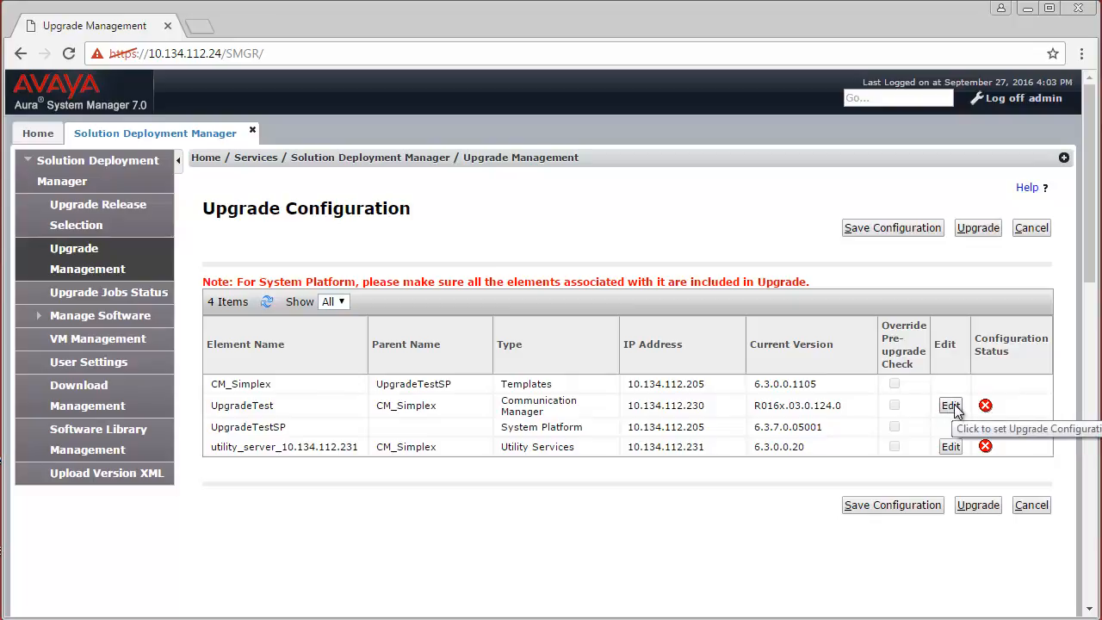
Edit UpgradeTest: source SMGR_DEFAULT_LOCAL, target CM-Simplex-07.0.0.0.441-e55-0.ova.
left_click(951, 406)
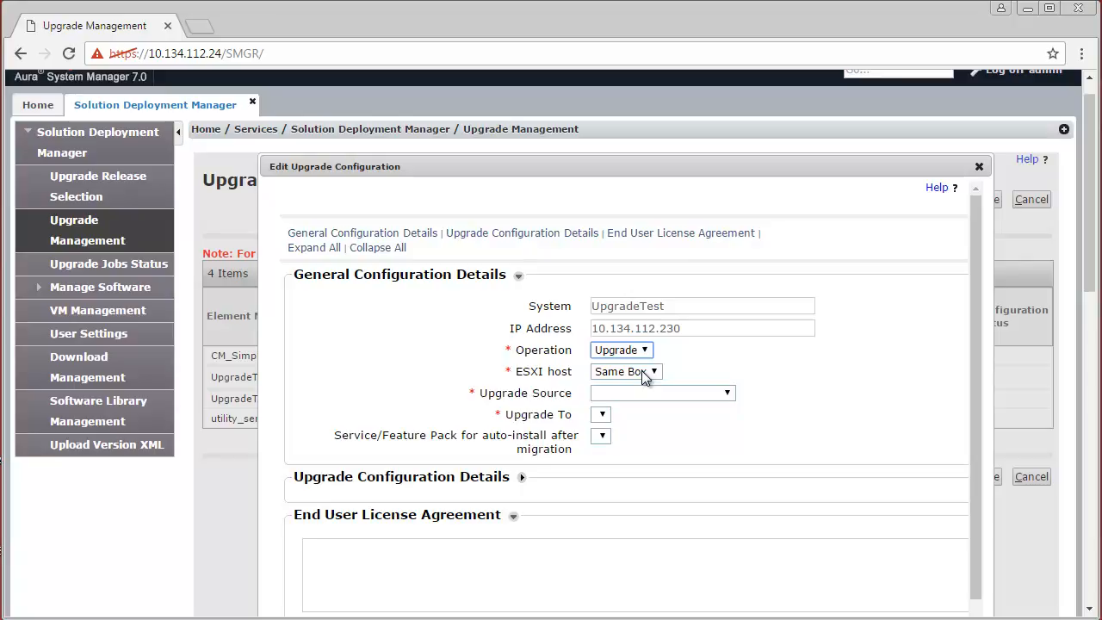
left_click(707, 394)
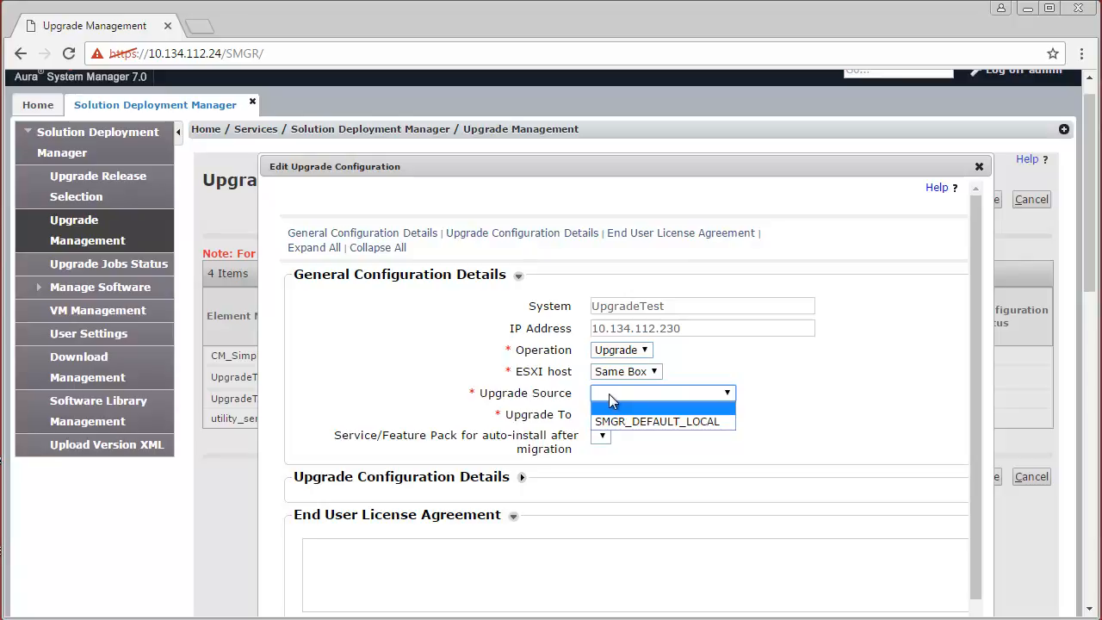
left_click(669, 420)
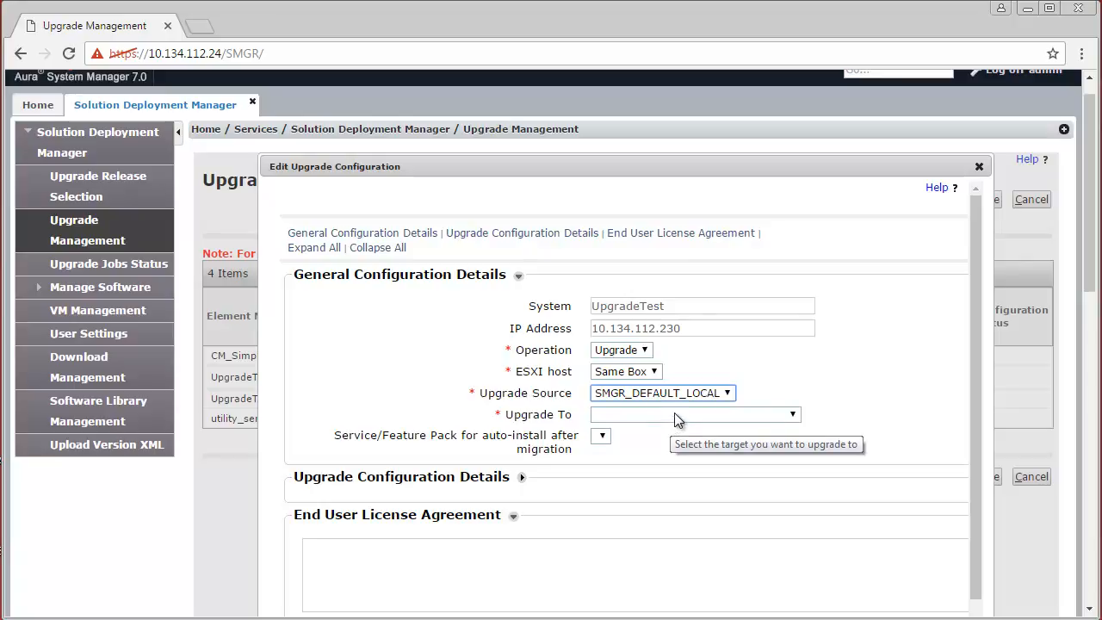
left_click(675, 415)
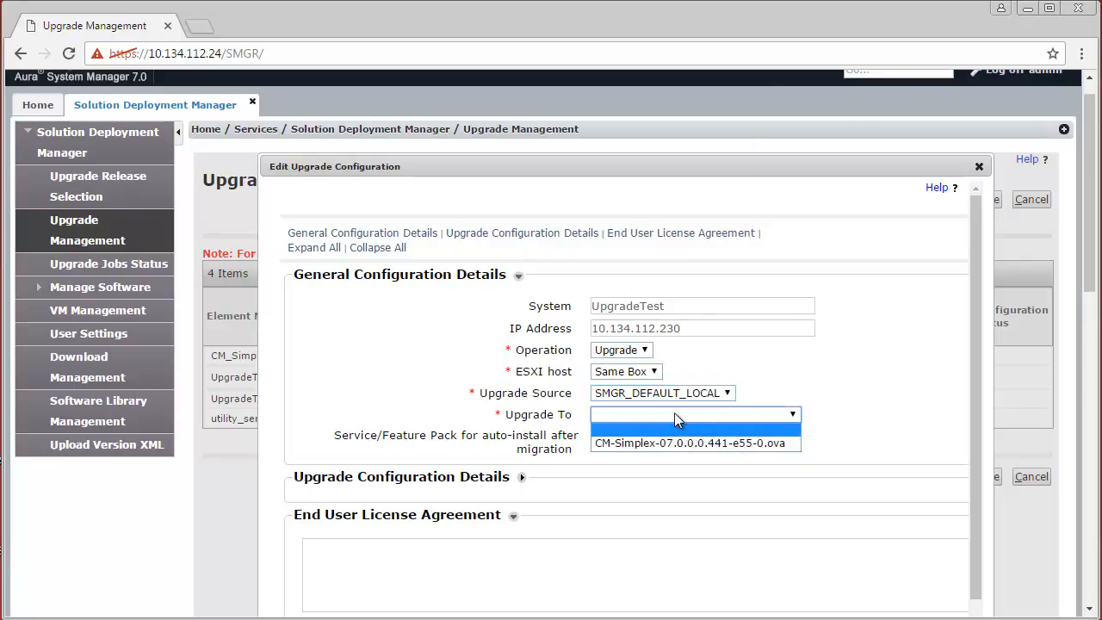
left_click(678, 444)
scroll(678, 444, "up", 1)
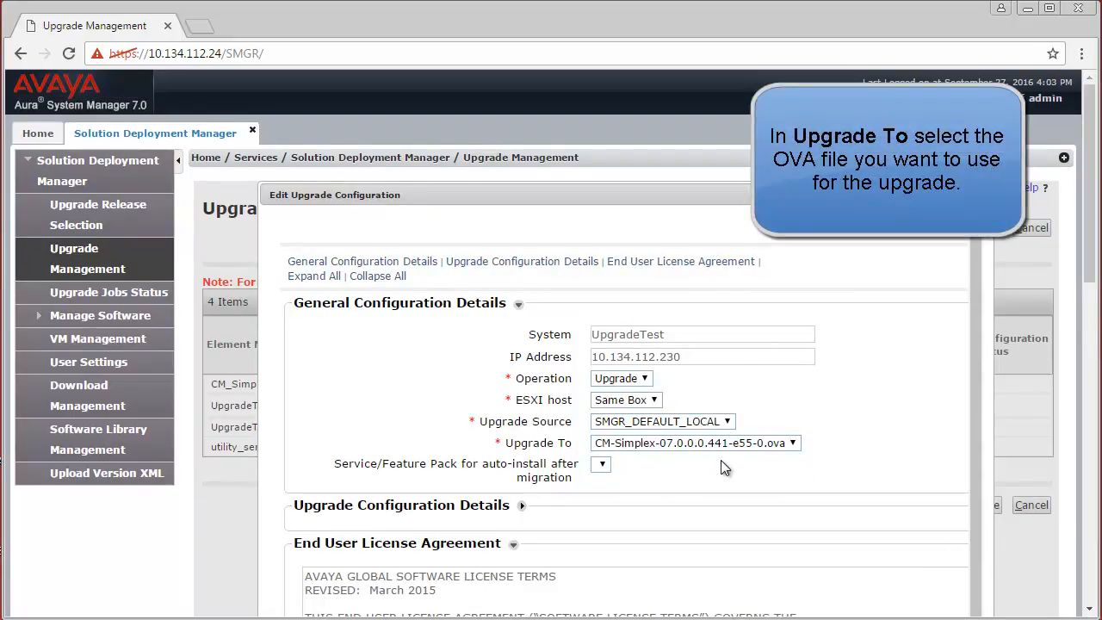
scroll(930, 419, "down", 3)
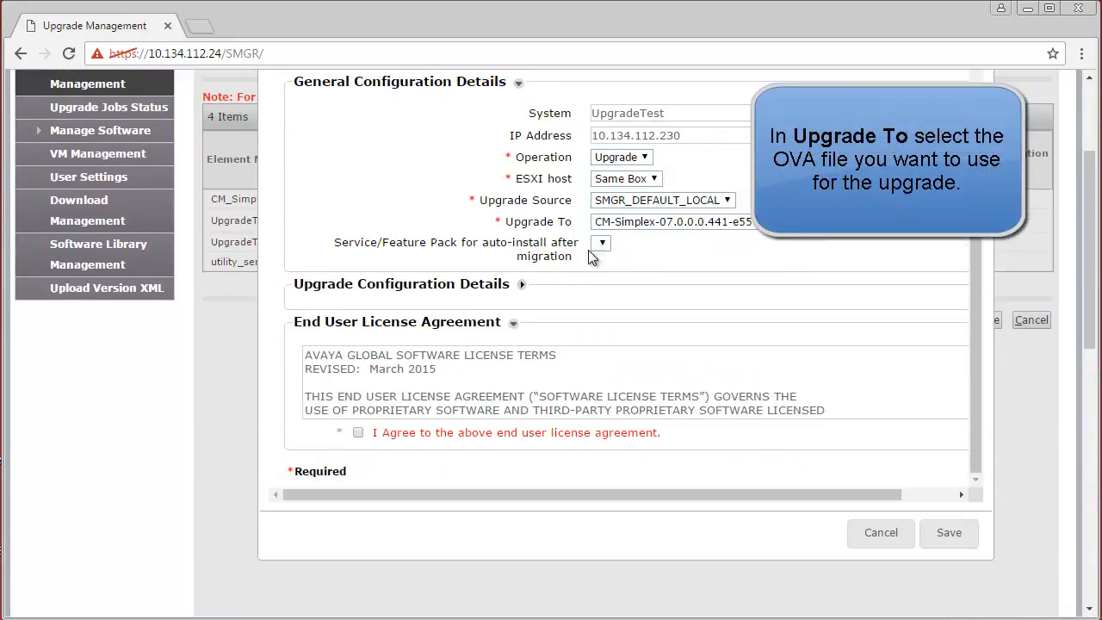
Expand the upgrade details and enter existing admin user 'smgr' and its password.
left_click(522, 285)
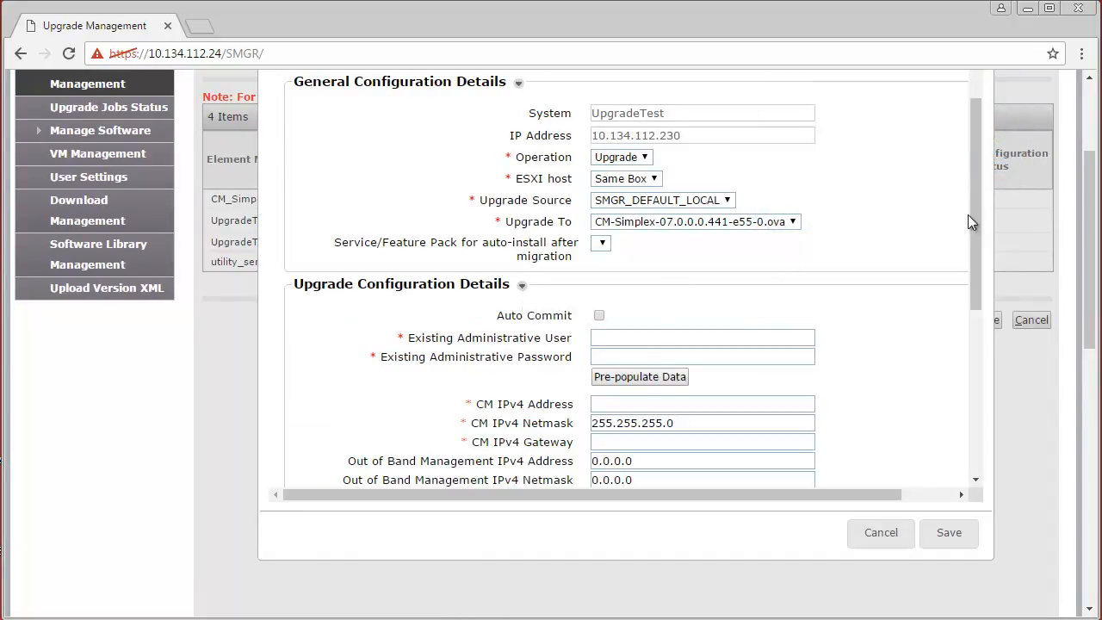
left_click_drag(975, 219, 997, 302)
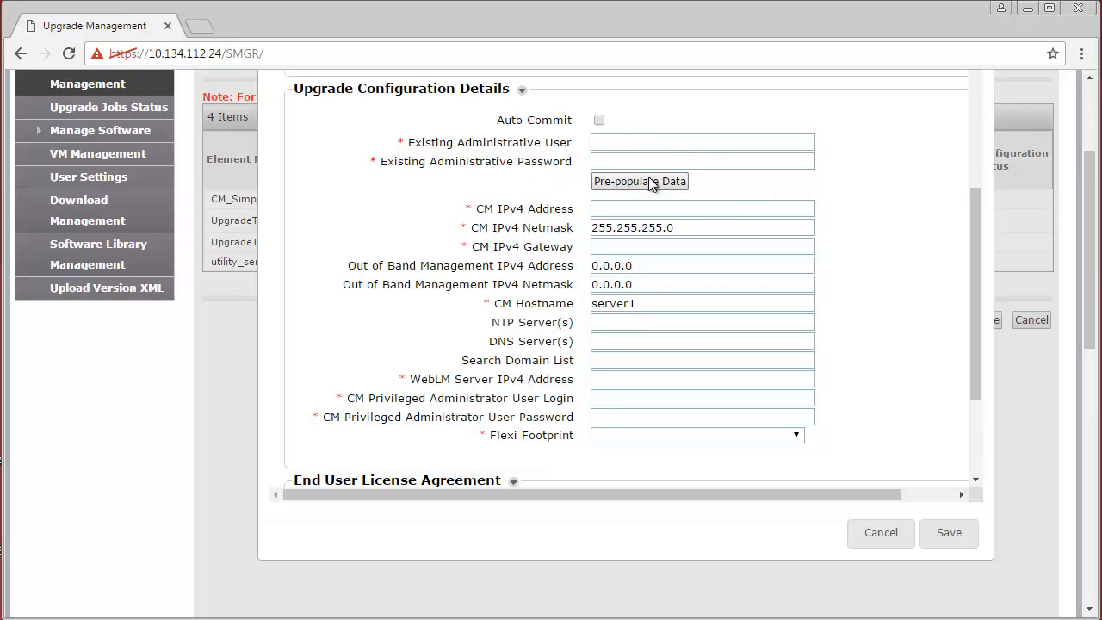
left_click(606, 147)
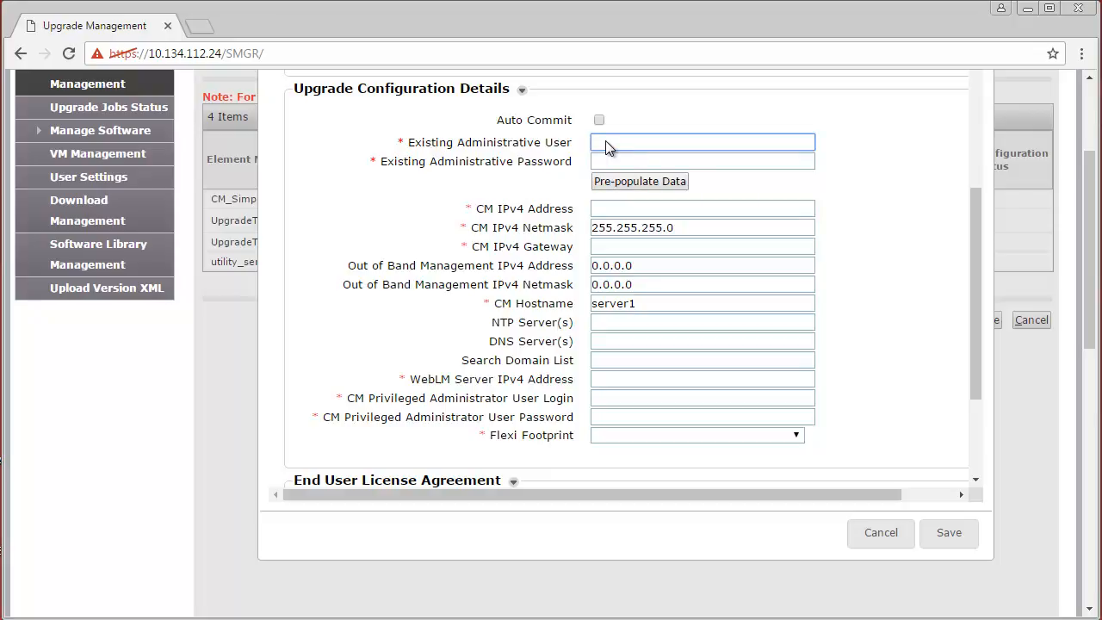
type("smgr")
left_click(637, 162)
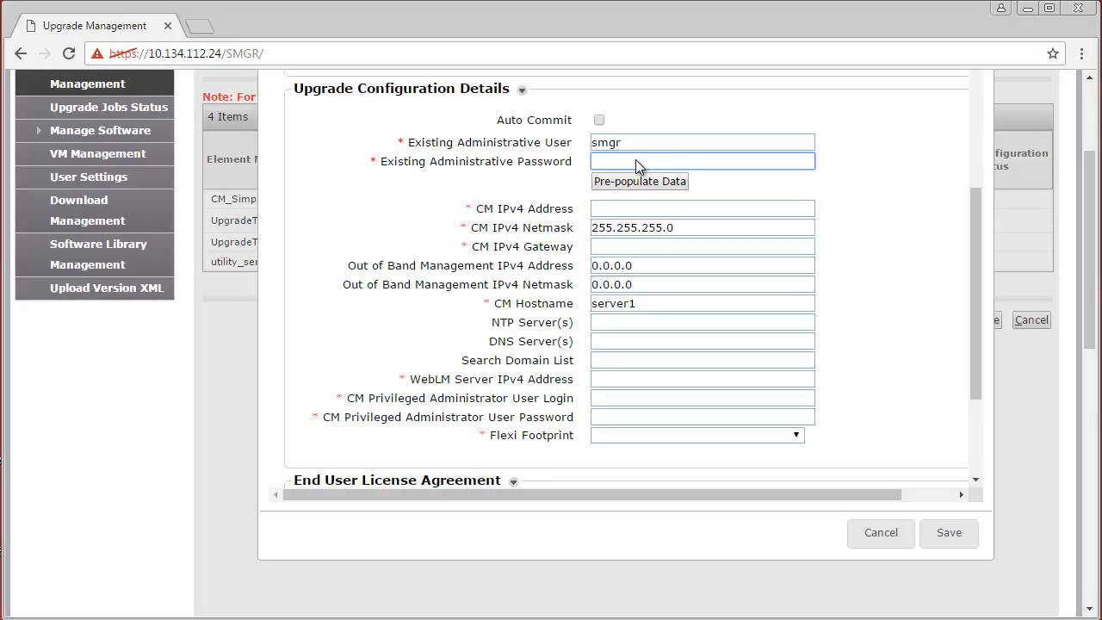
type("••••••••")
scroll(636, 161, "down", 1)
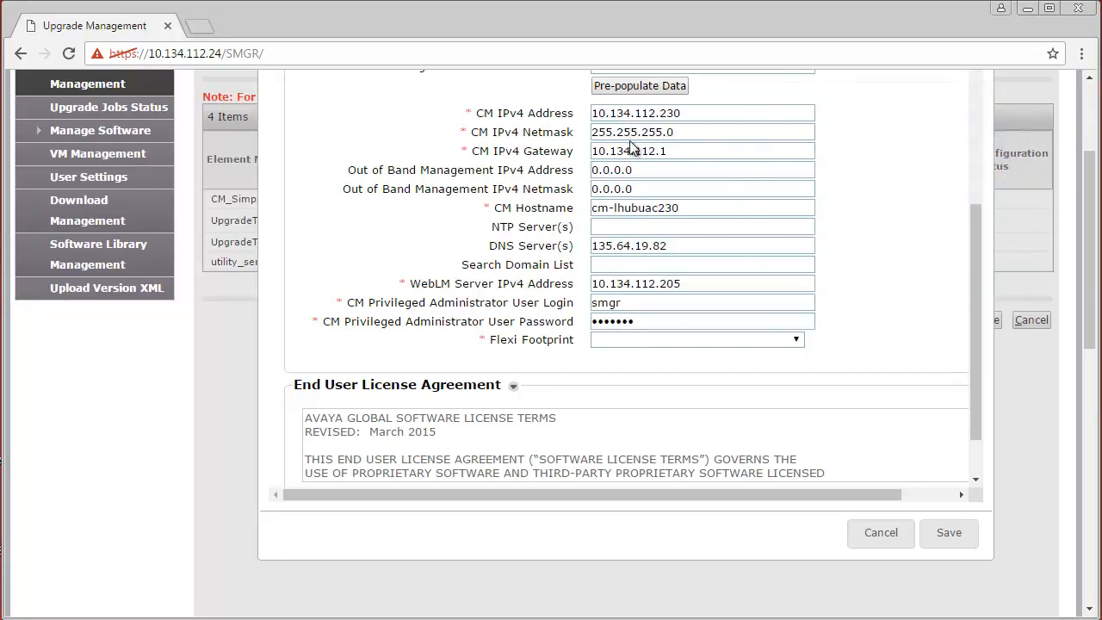
Set Flexi Footprint to CM Main Max users 1000.
left_click(796, 341)
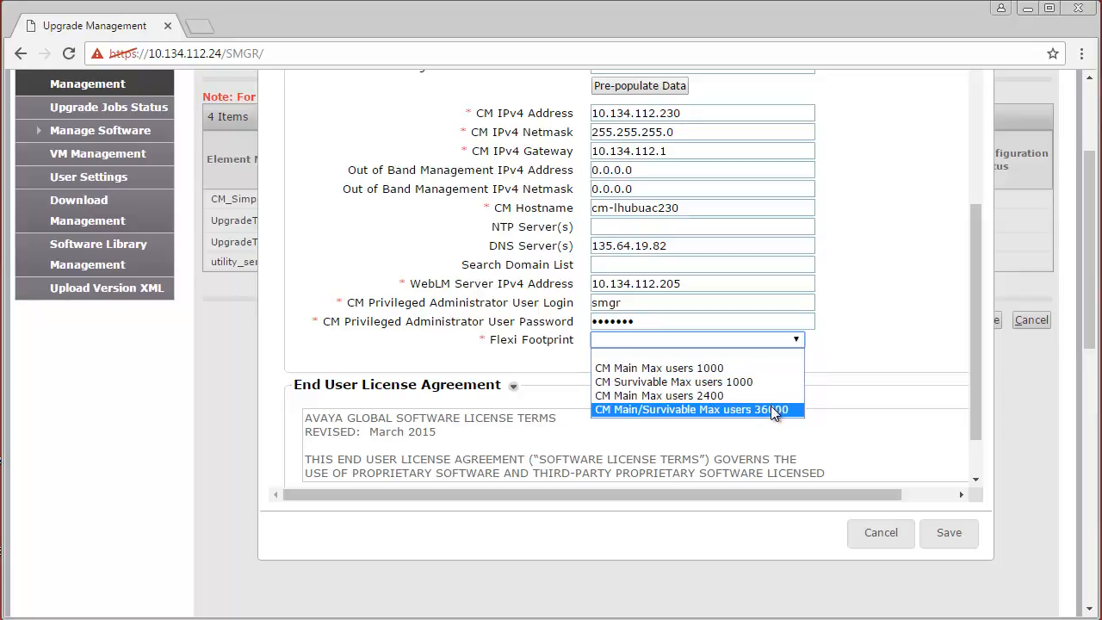
left_click(739, 367)
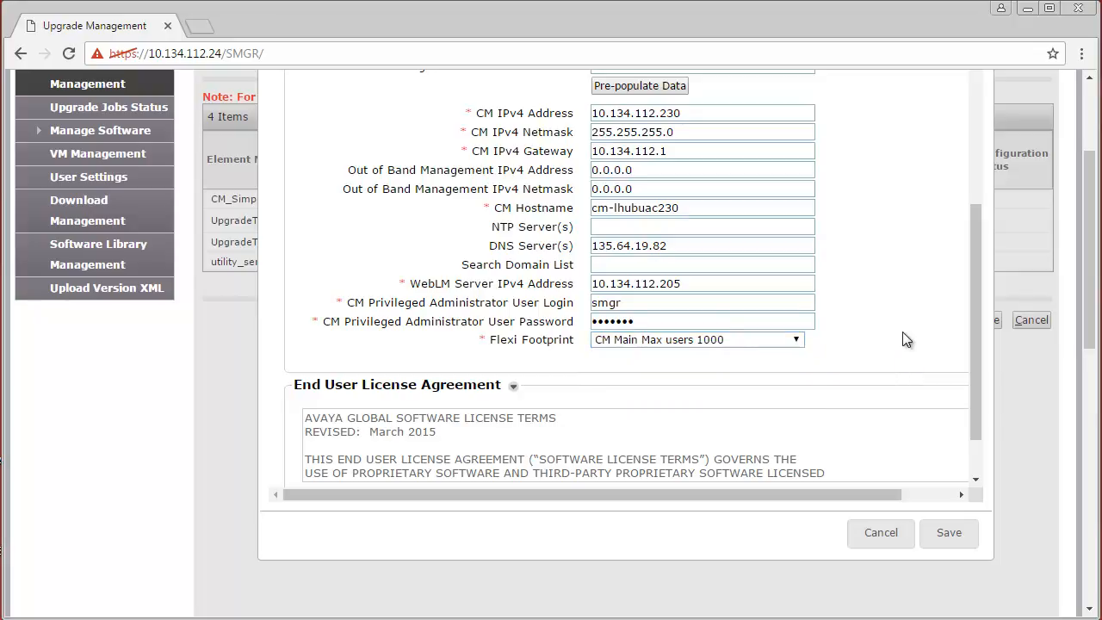
scroll(965, 325, "down", 1)
scroll(985, 320, "down", 1)
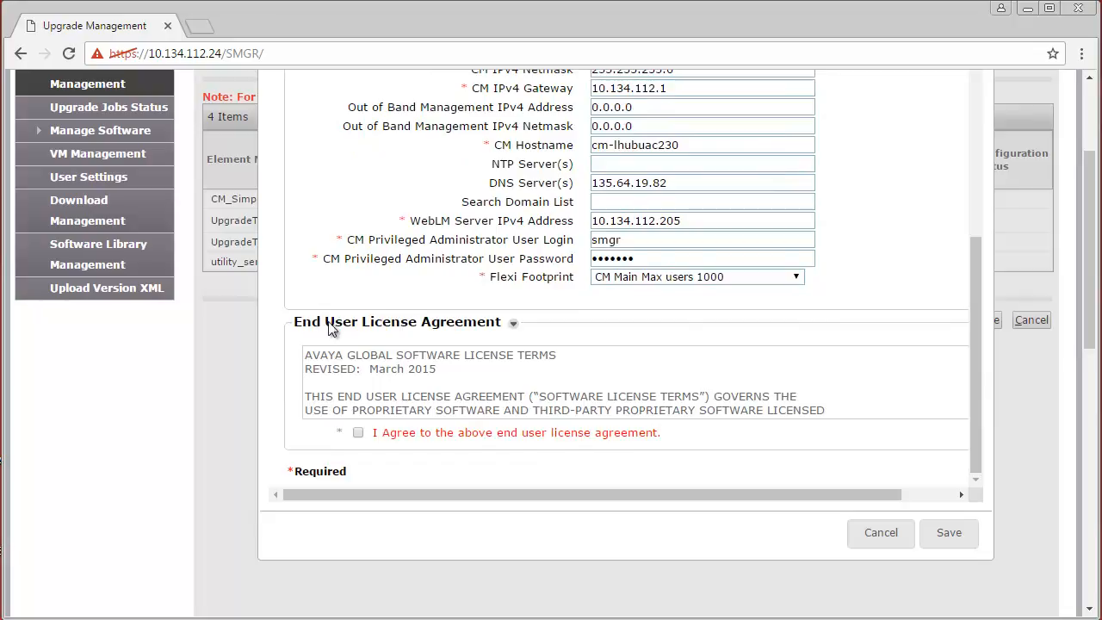
Accept the licence agreement, save UpgradeTest's configuration, and edit the utility server.
left_click(359, 433)
left_click(949, 534)
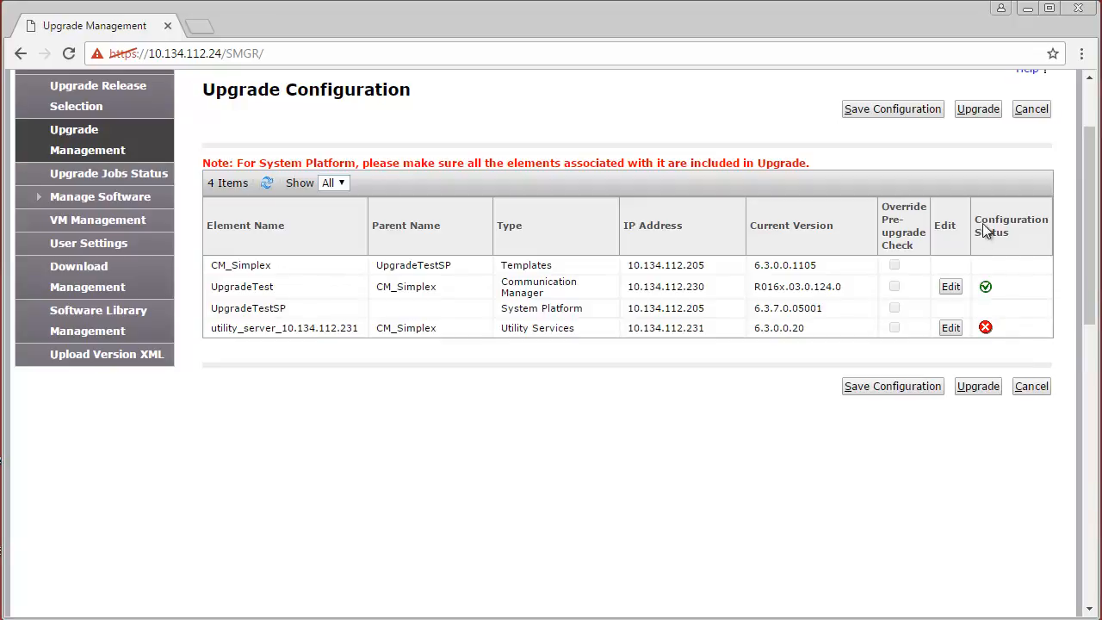
left_click(949, 330)
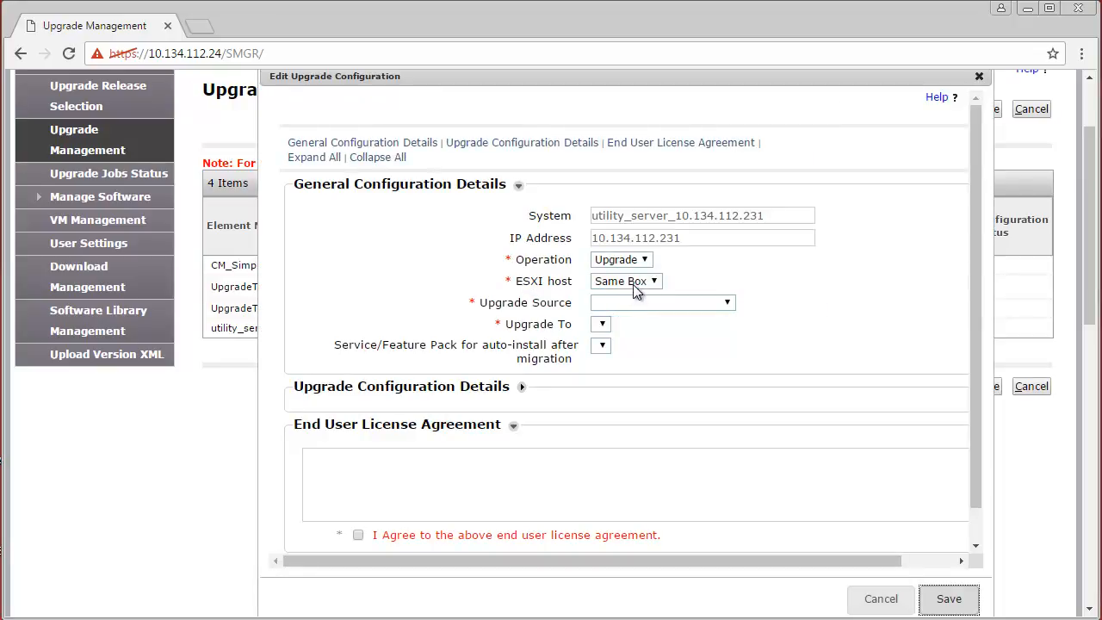
Set utility server source SMGR_DEFAULT_LOCAL, target US-7.0.0.0.12-e55-01_OVF10.ova, and expand details.
left_click(728, 308)
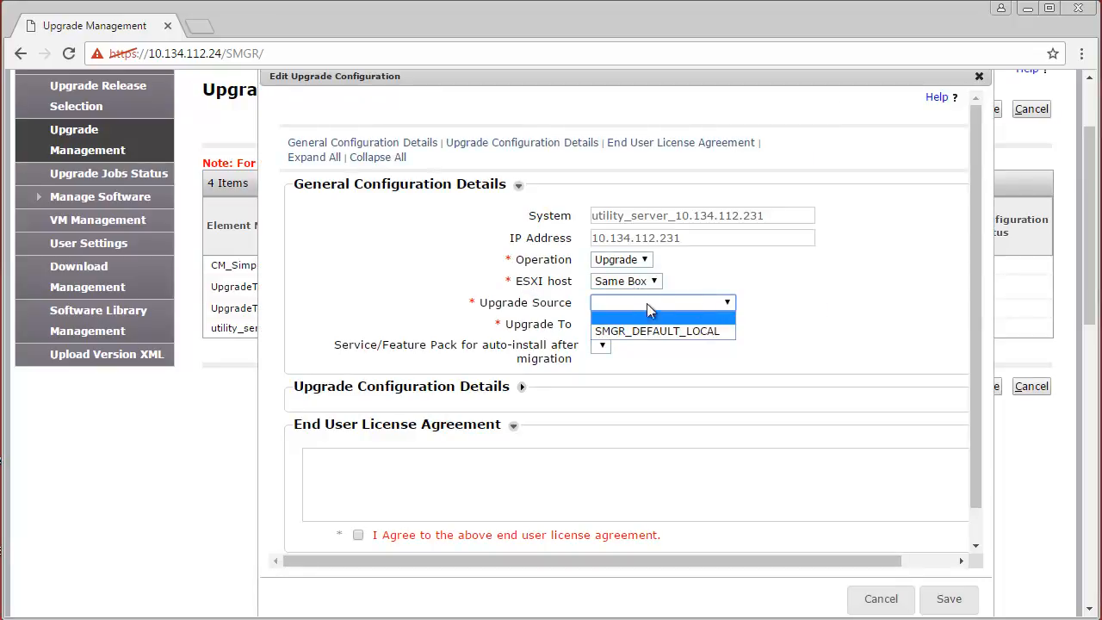
left_click(631, 330)
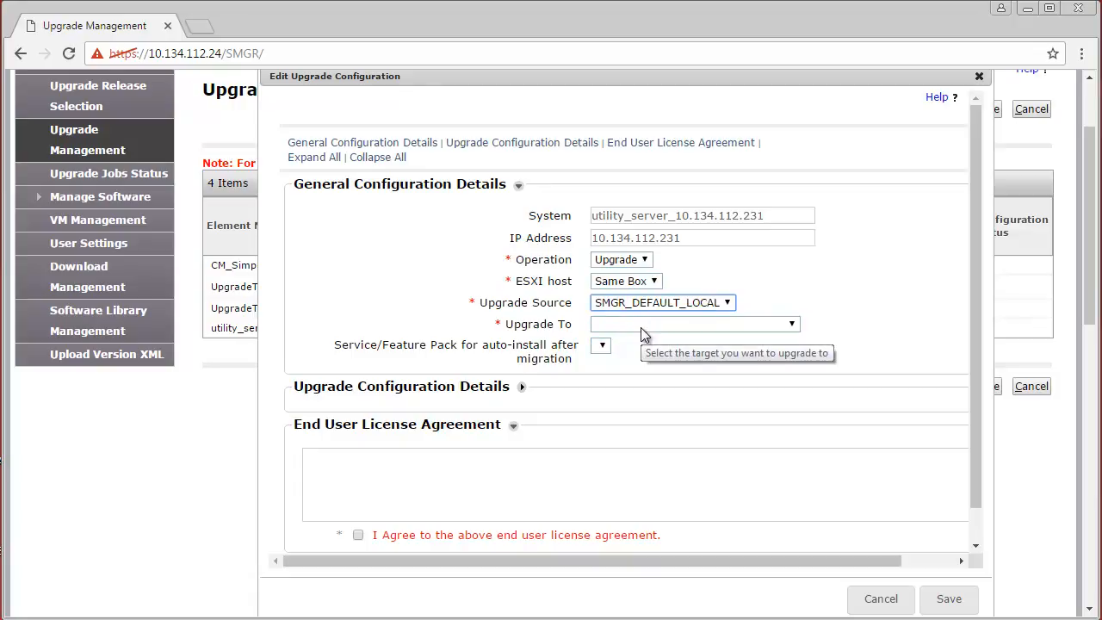
left_click(765, 324)
left_click(772, 347)
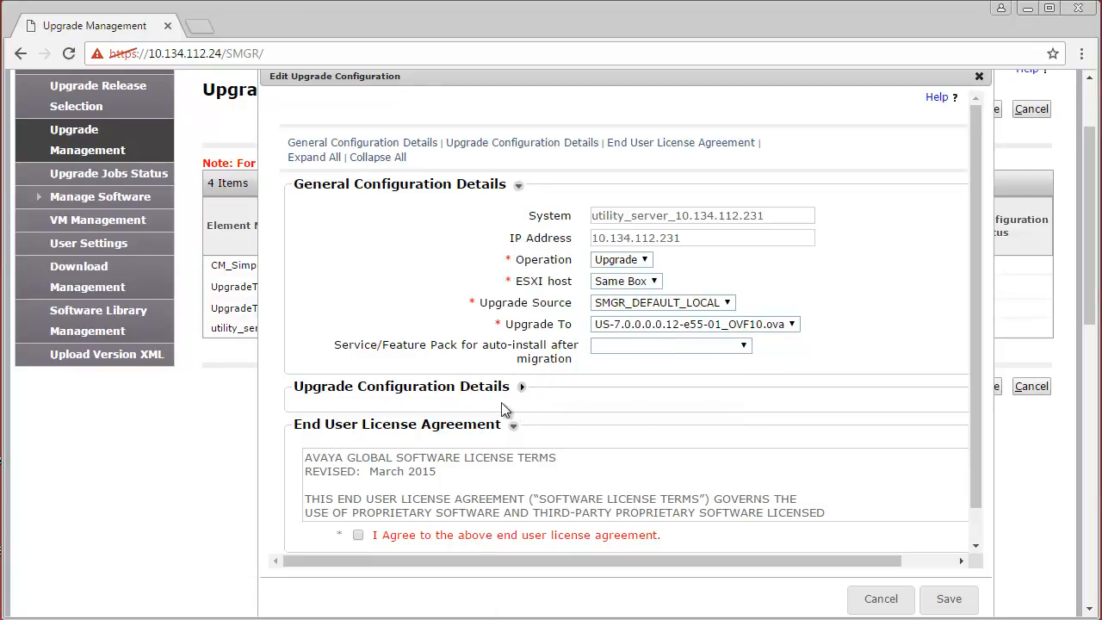
left_click(521, 387)
left_click_drag(976, 265, 975, 377)
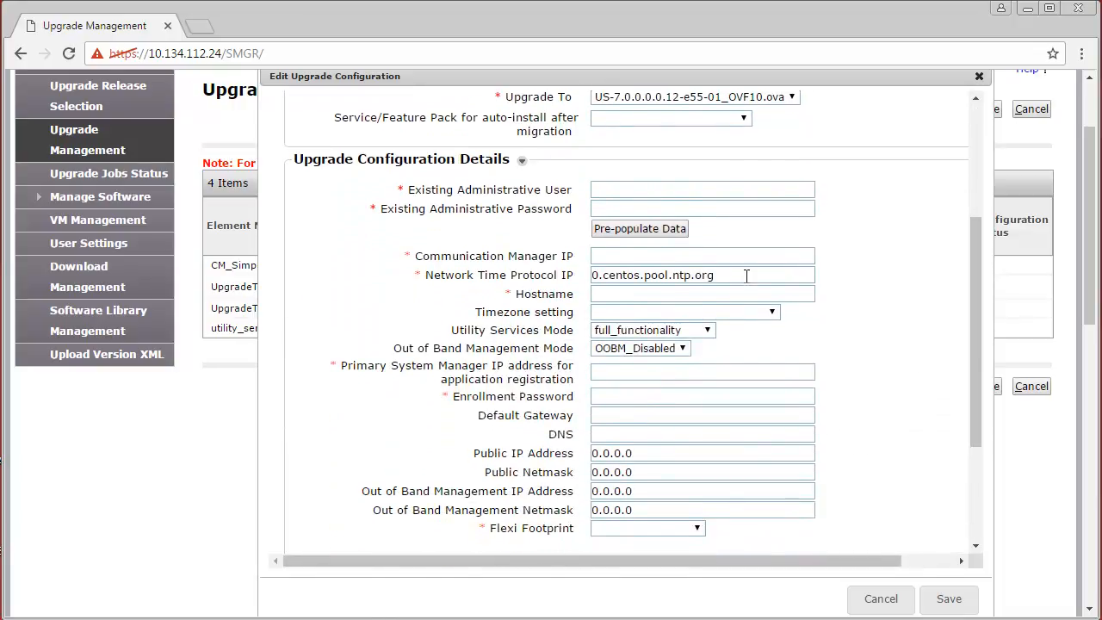
Enter admin user 'admin' and password, populate existing settings, and choose Minimal Resources footprint.
left_click(623, 190)
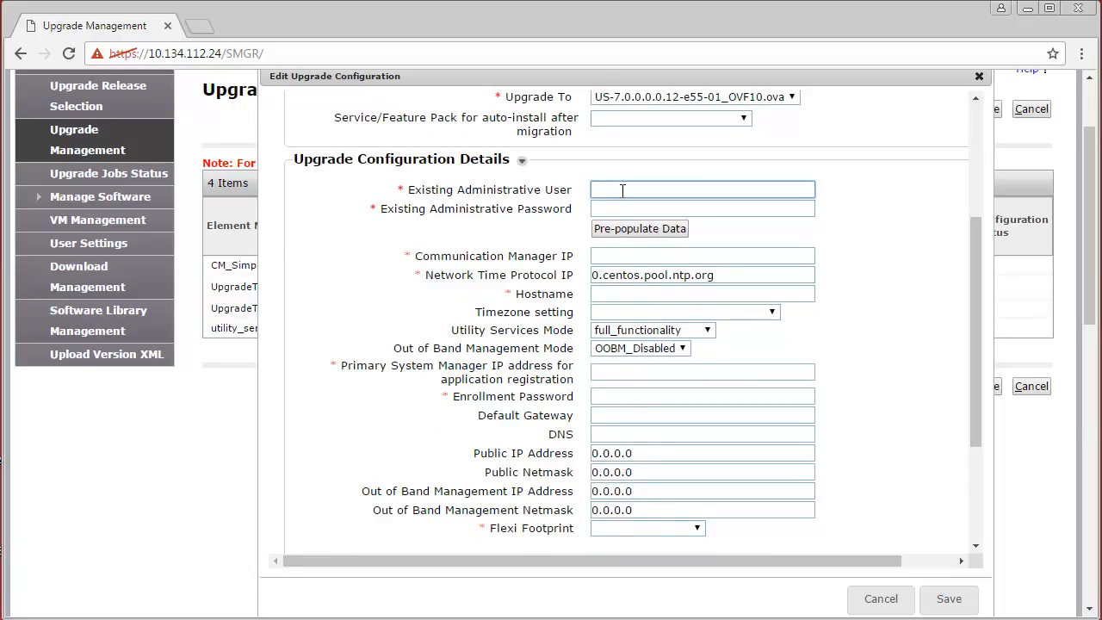
type("admin")
left_click(616, 209)
type("•••••")
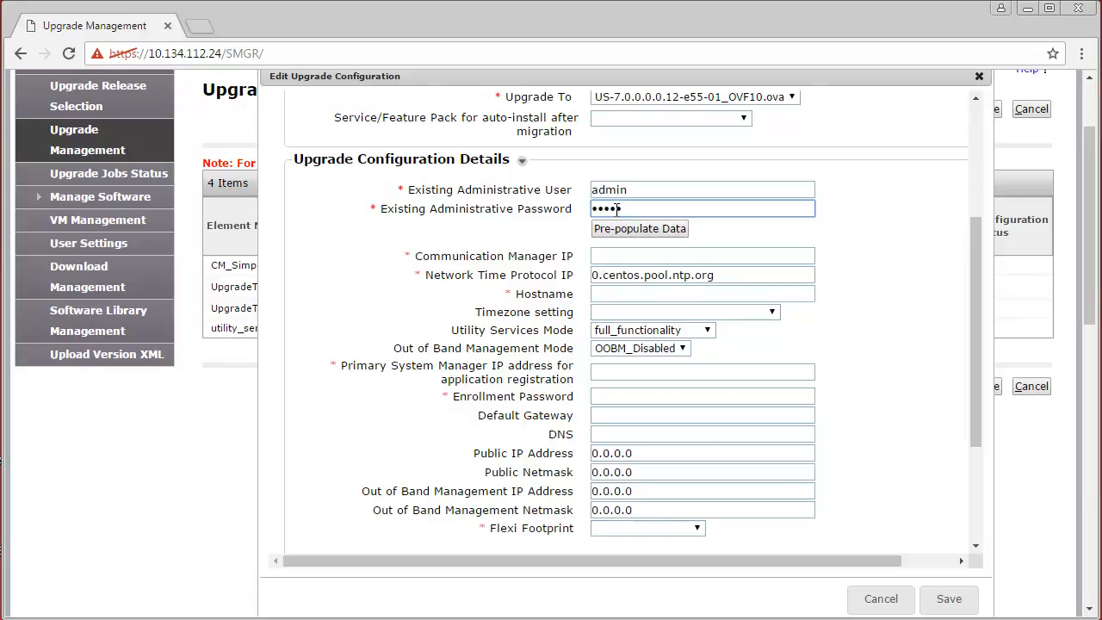
type("••")
left_click(616, 229)
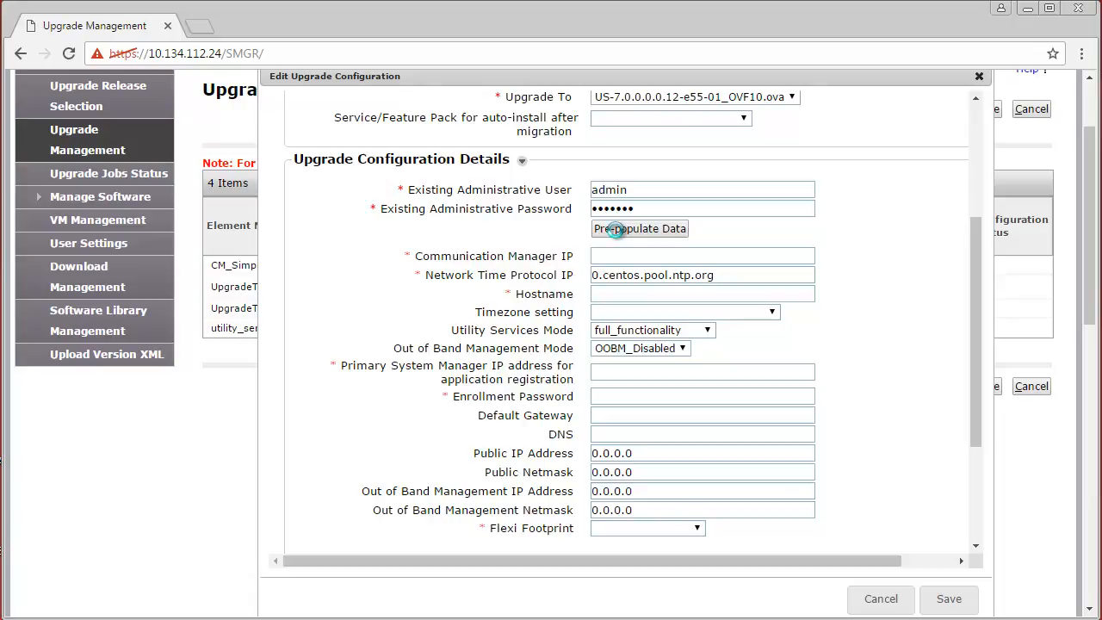
left_click(615, 229)
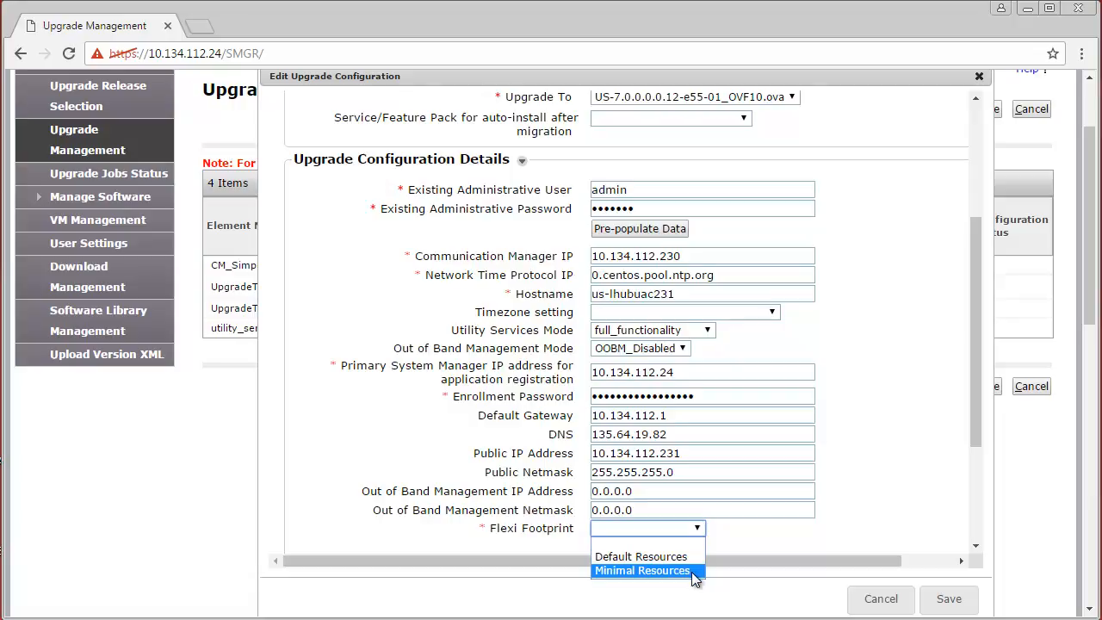
left_click(694, 572)
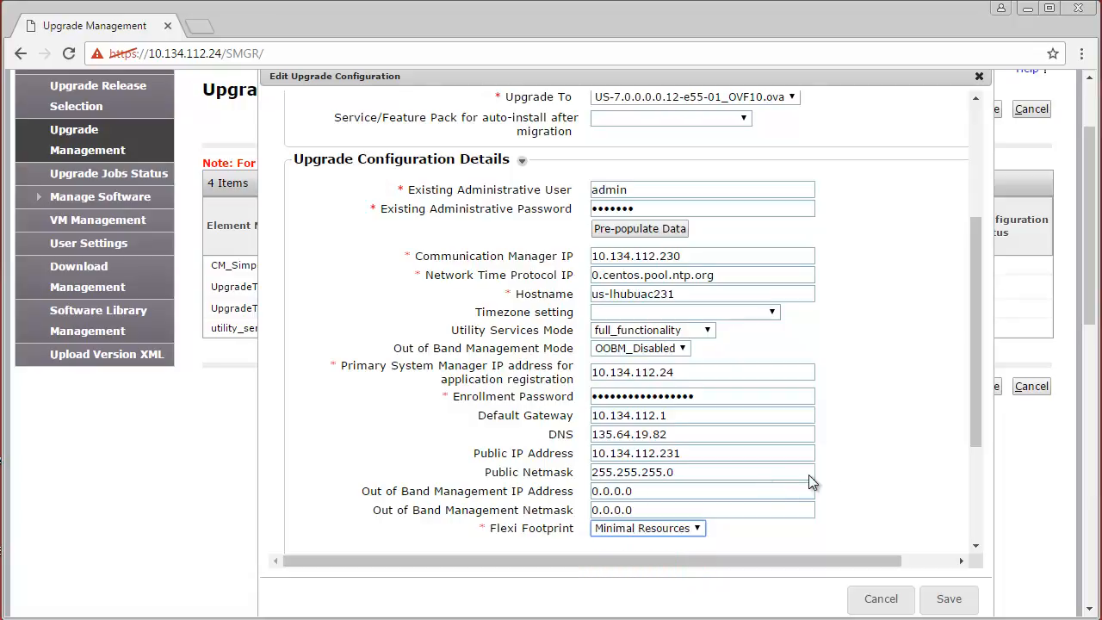
scroll(976, 401, "down", 3)
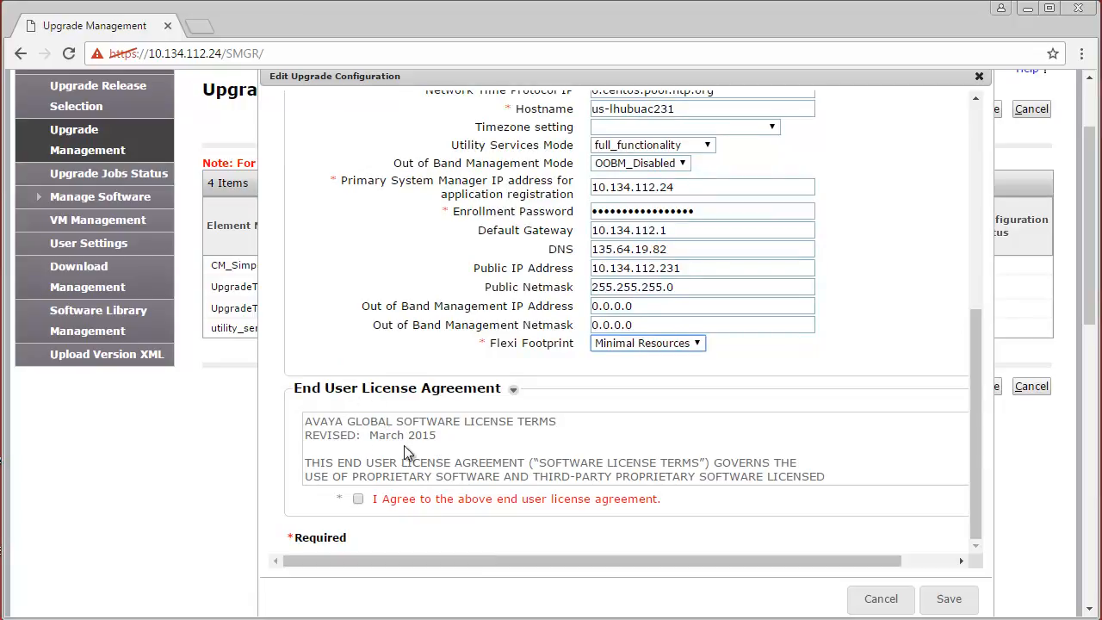
Accept the licence agreement and save the utility server's upgrade configuration.
left_click(358, 499)
left_click(950, 601)
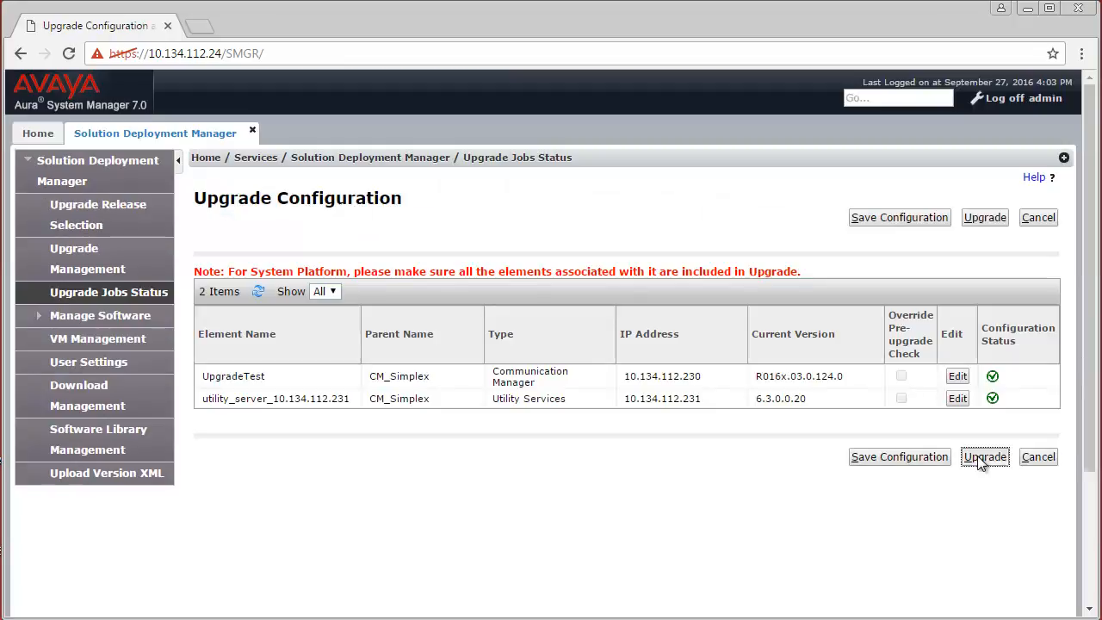
Schedule the upgrade of both elements with Run Immediately and confirm.
left_click(977, 456)
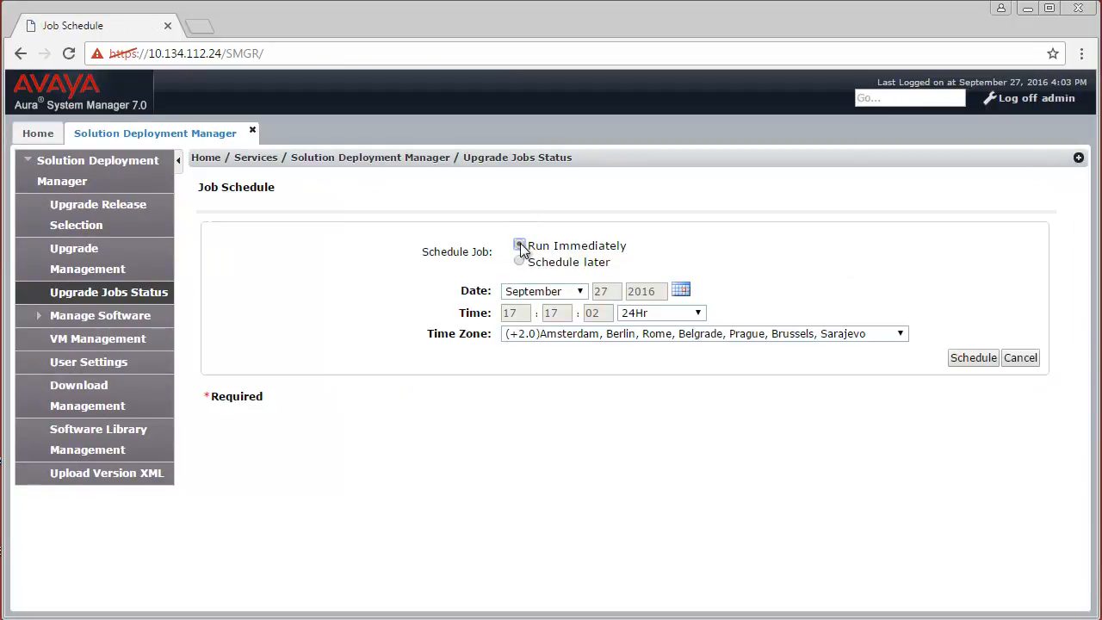
left_click(521, 247)
left_click(976, 360)
left_click(975, 360)
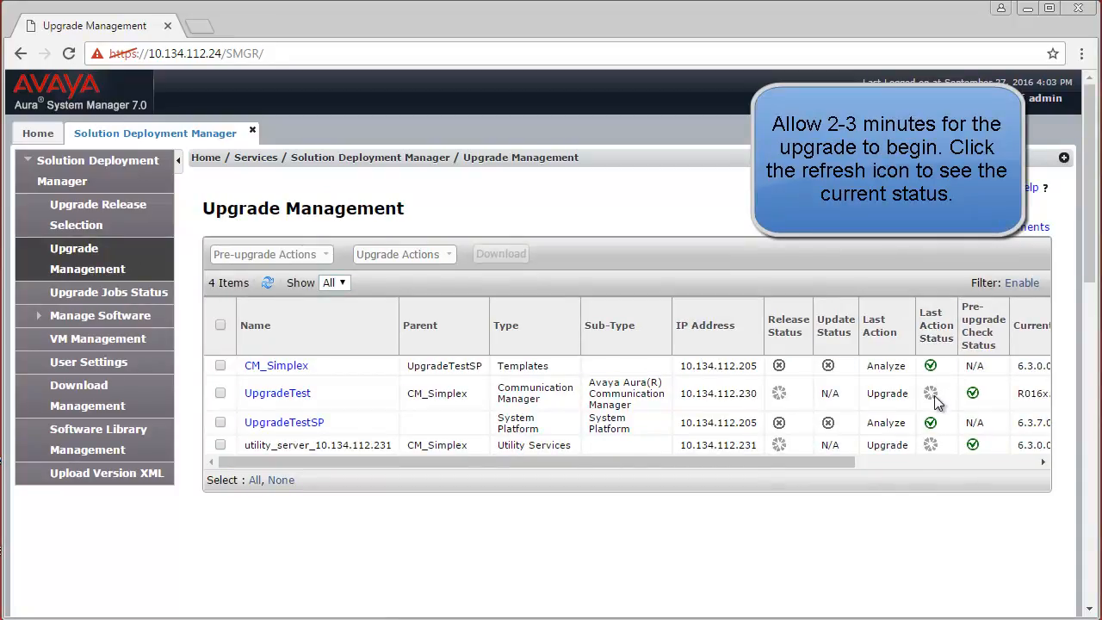
mouse_move(930, 446)
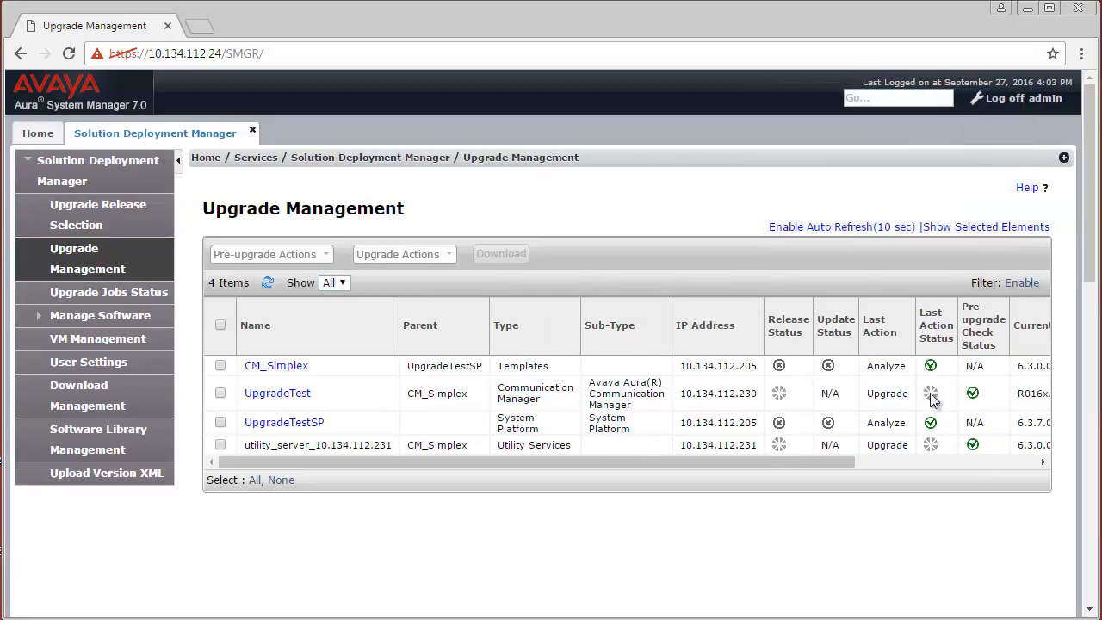
mouse_move(931, 397)
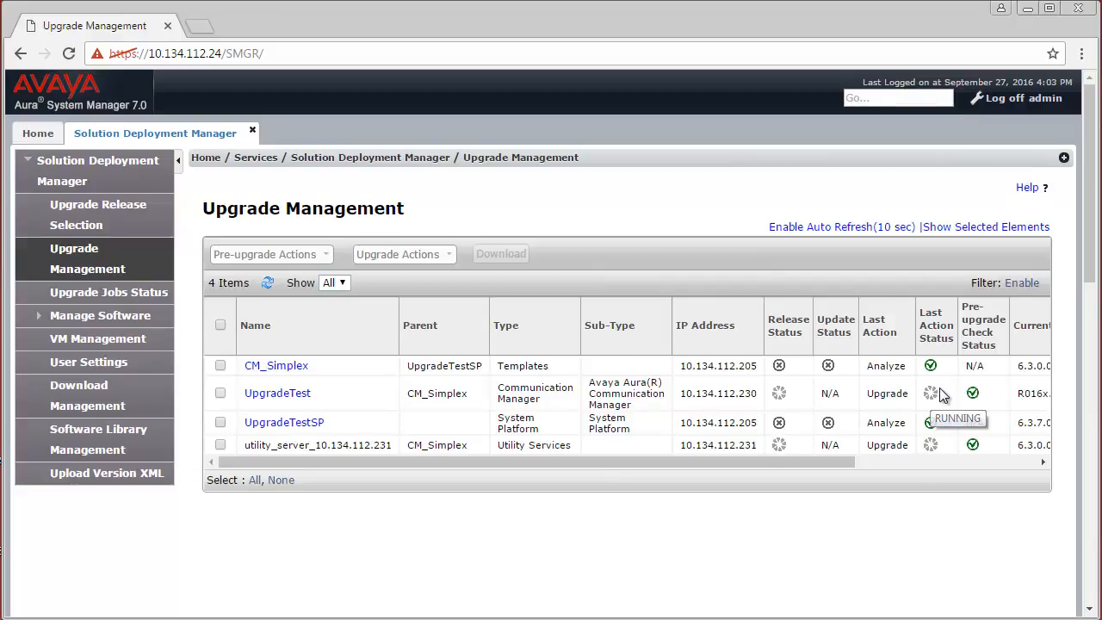
left_click(931, 395)
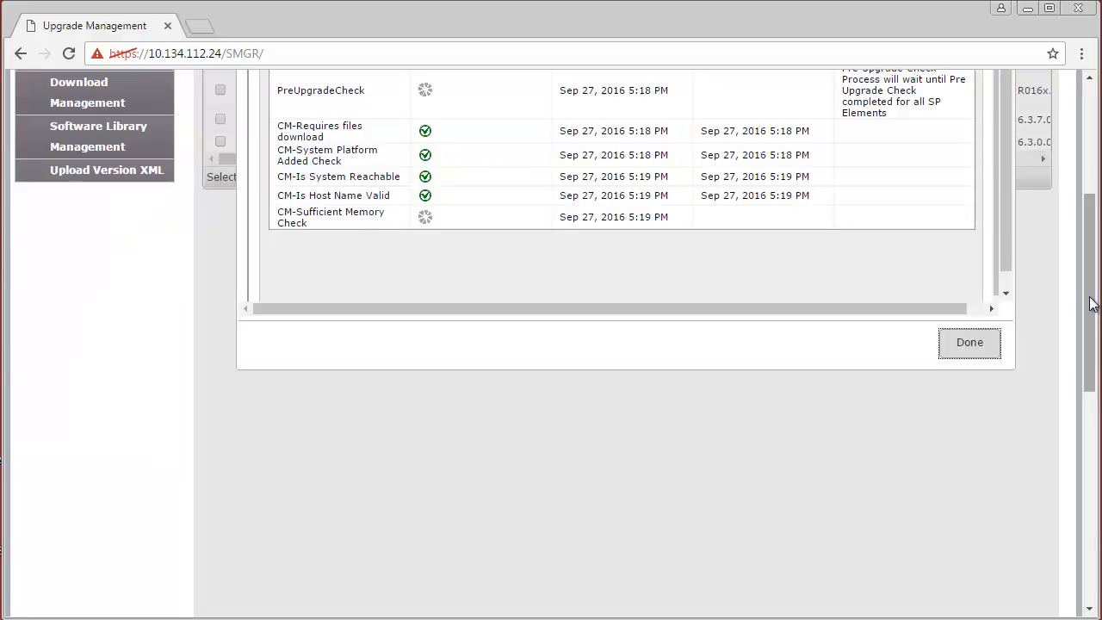
scroll(1088, 254, "up", 2)
scroll(1088, 254, "up", 1)
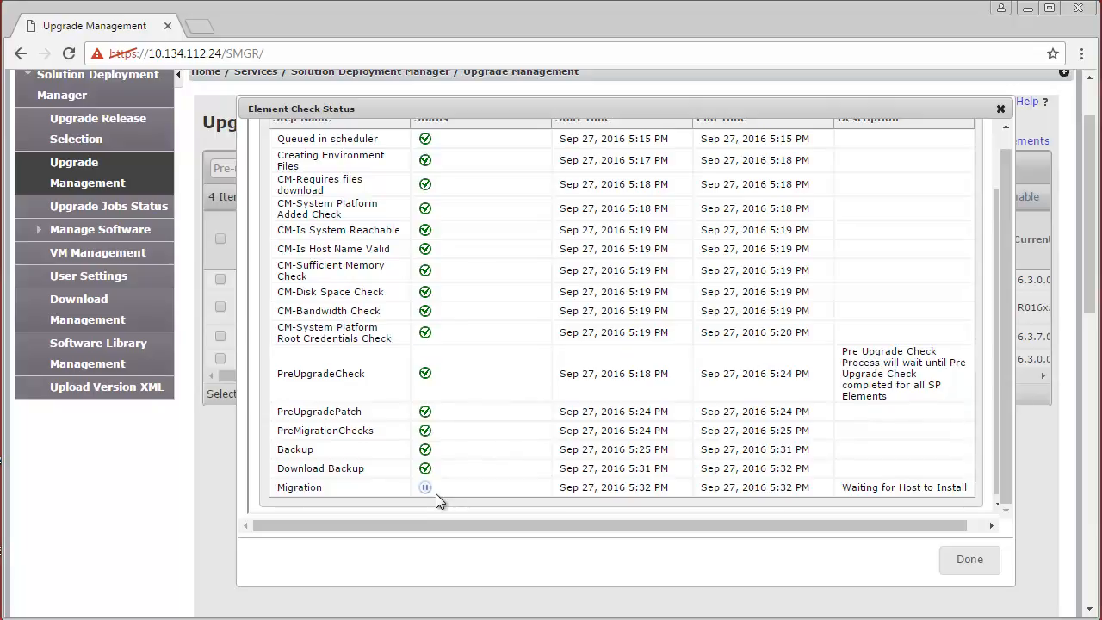
left_click(986, 565)
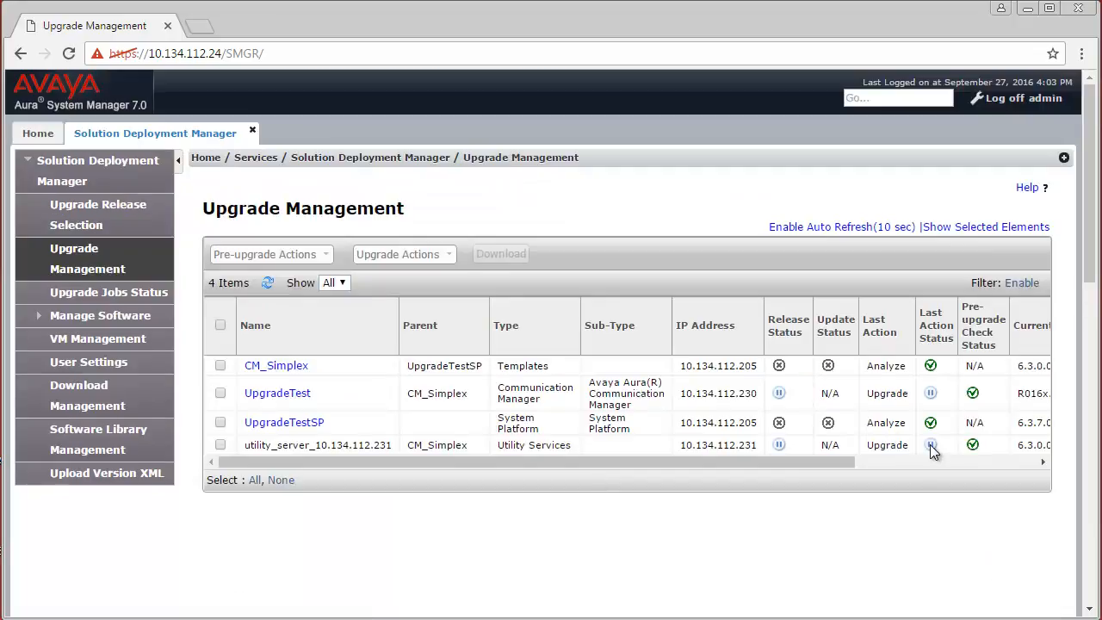
mouse_move(931, 447)
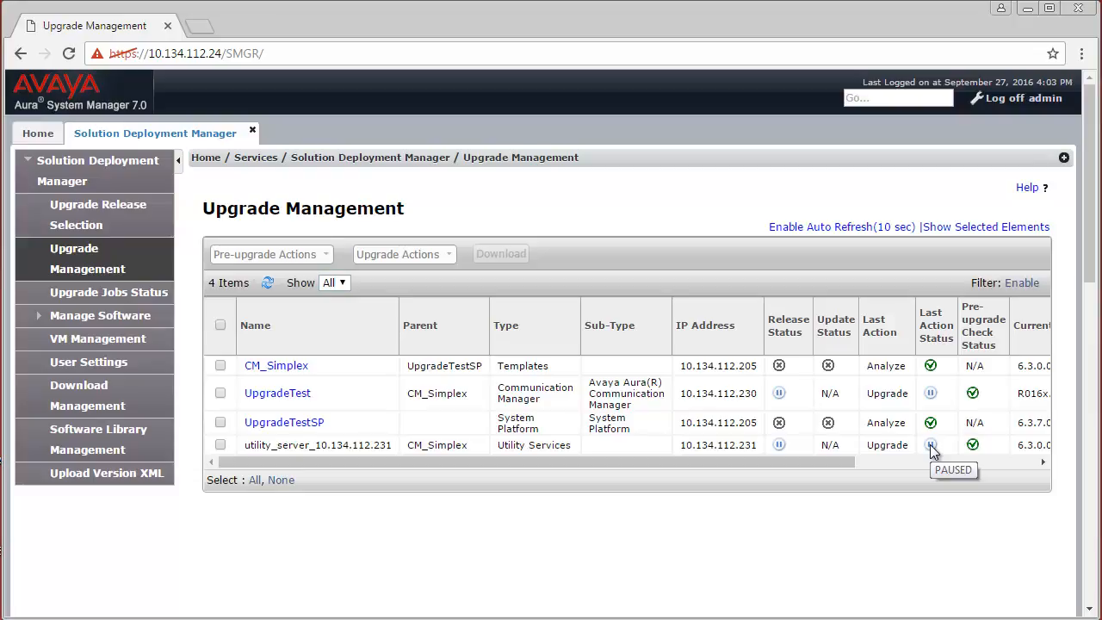
left_click(218, 364)
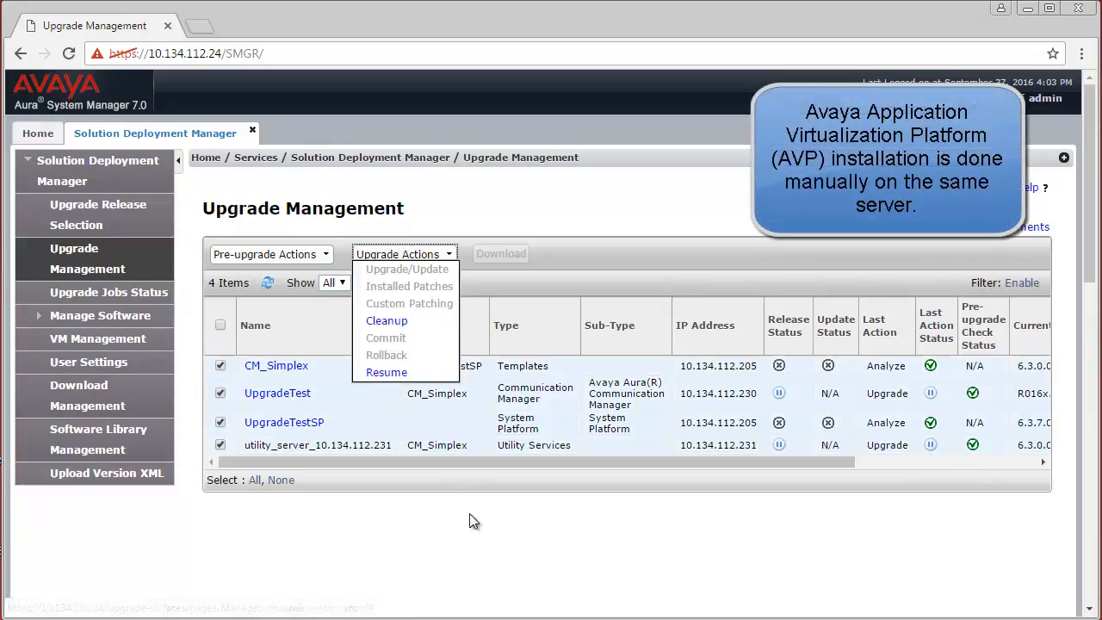
left_click(471, 517)
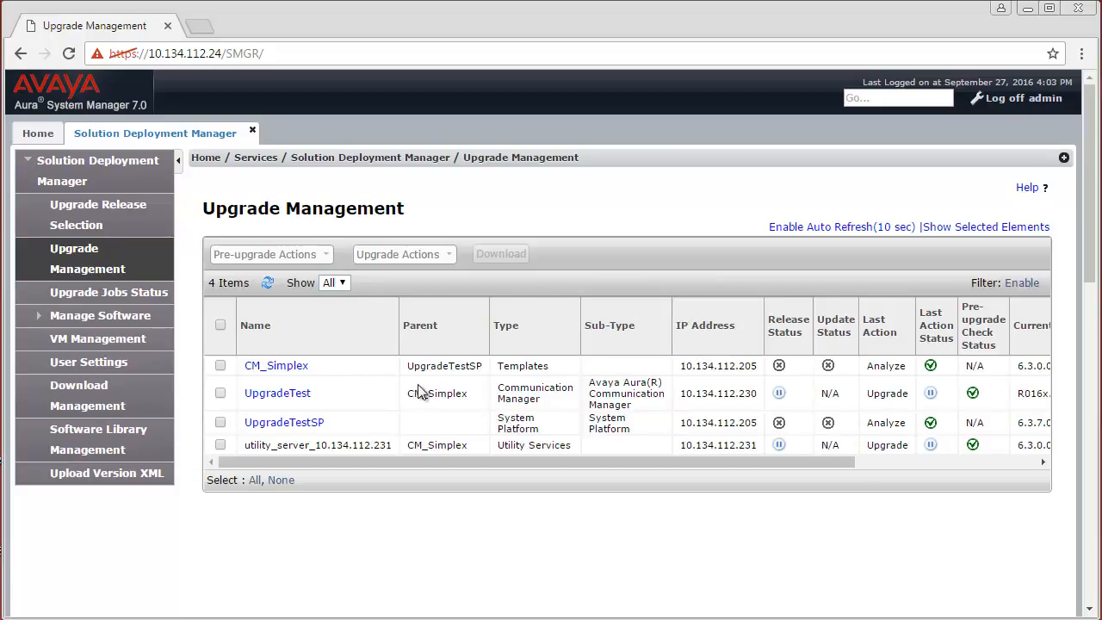
Add and save a new VM Management location named 'Denver'.
left_click(105, 347)
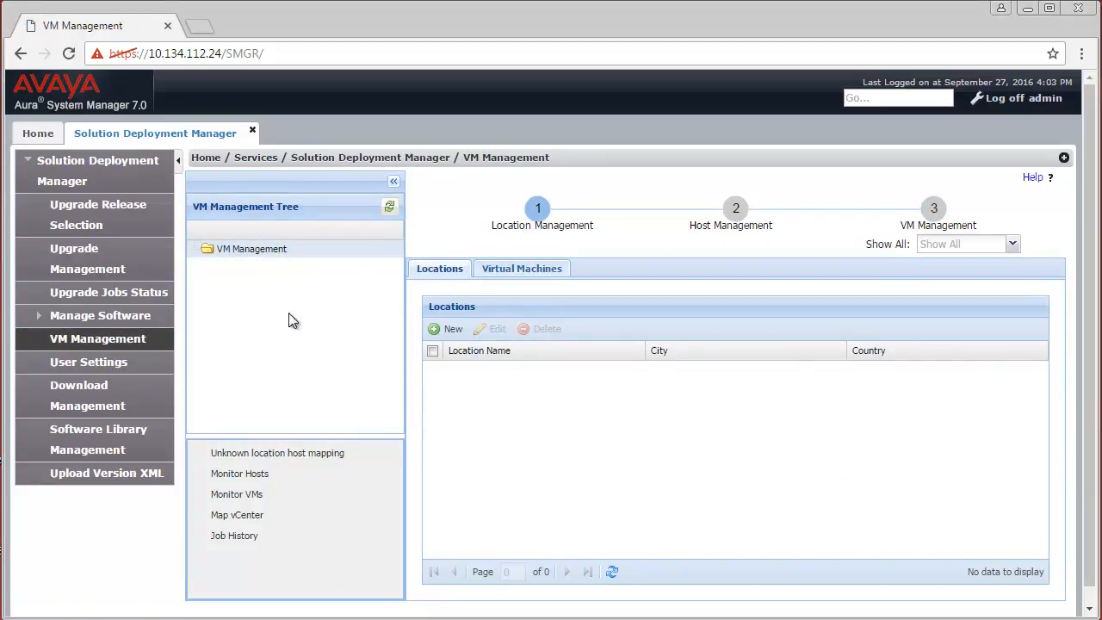
left_click(444, 331)
left_click(628, 347)
type("Denver")
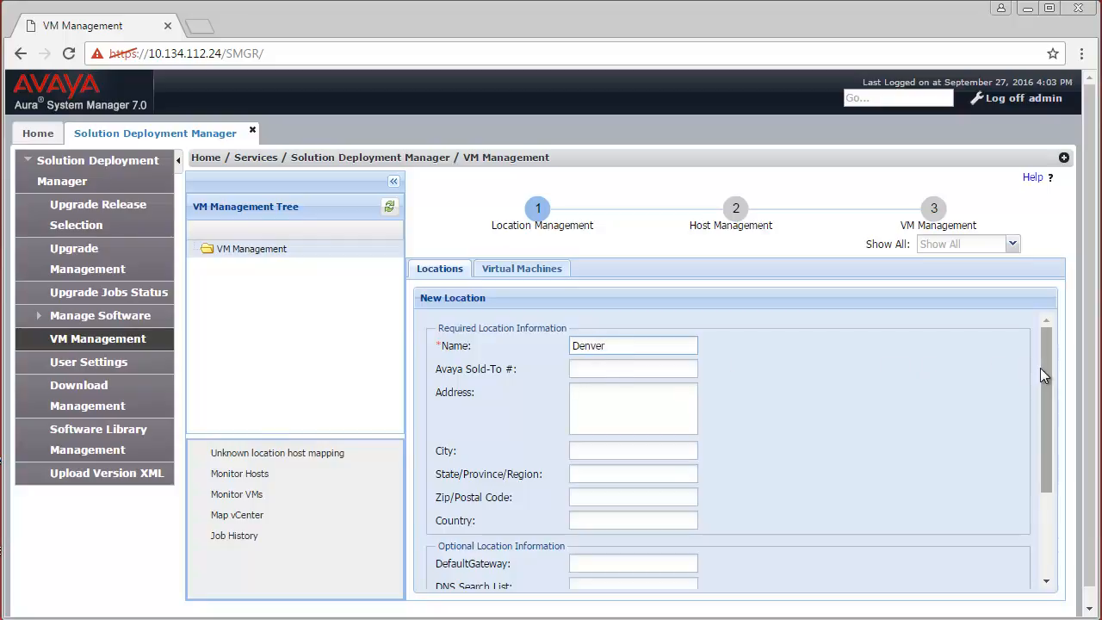
left_click_drag(1041, 369, 1048, 448)
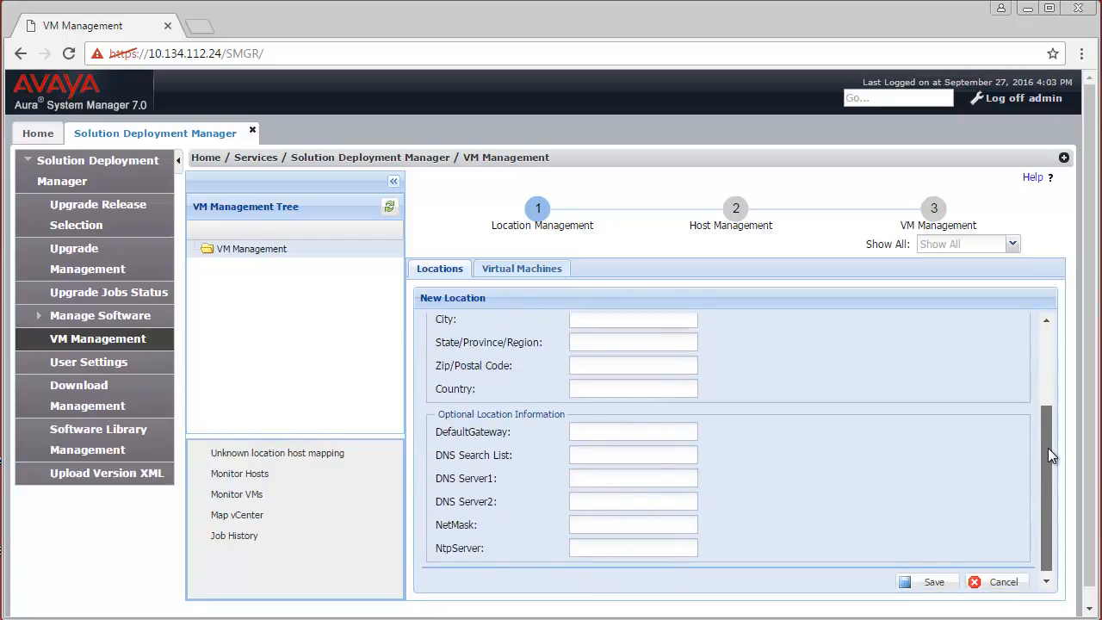
left_click_drag(1050, 491, 1059, 514)
left_click(933, 578)
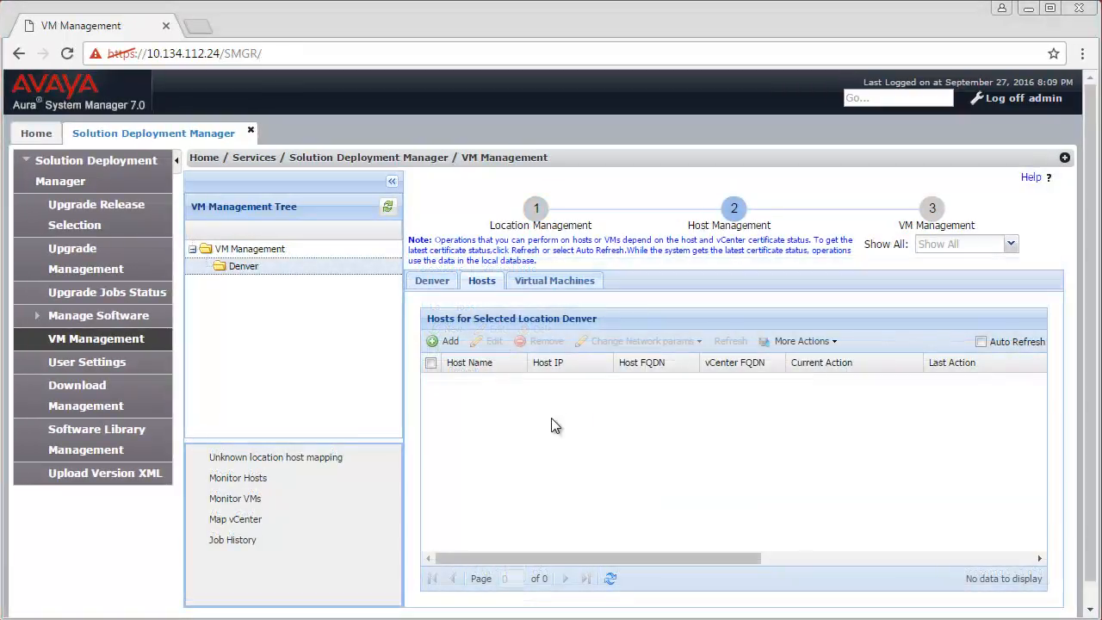
Add a Denver host at 10.134.112.204 with root login and save it.
left_click(448, 343)
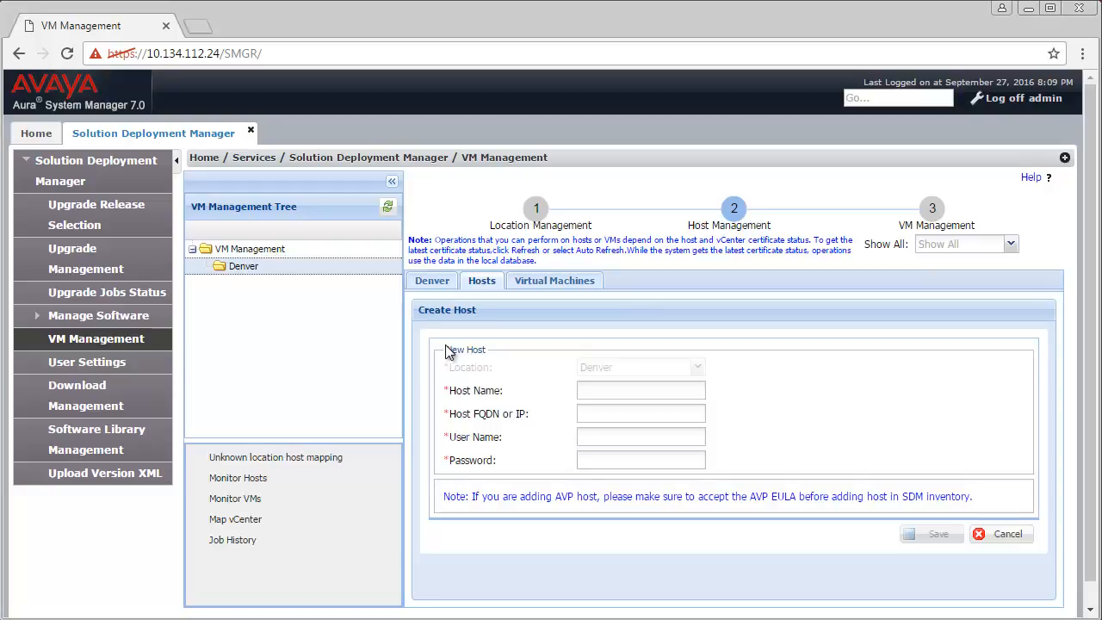
left_click(591, 389)
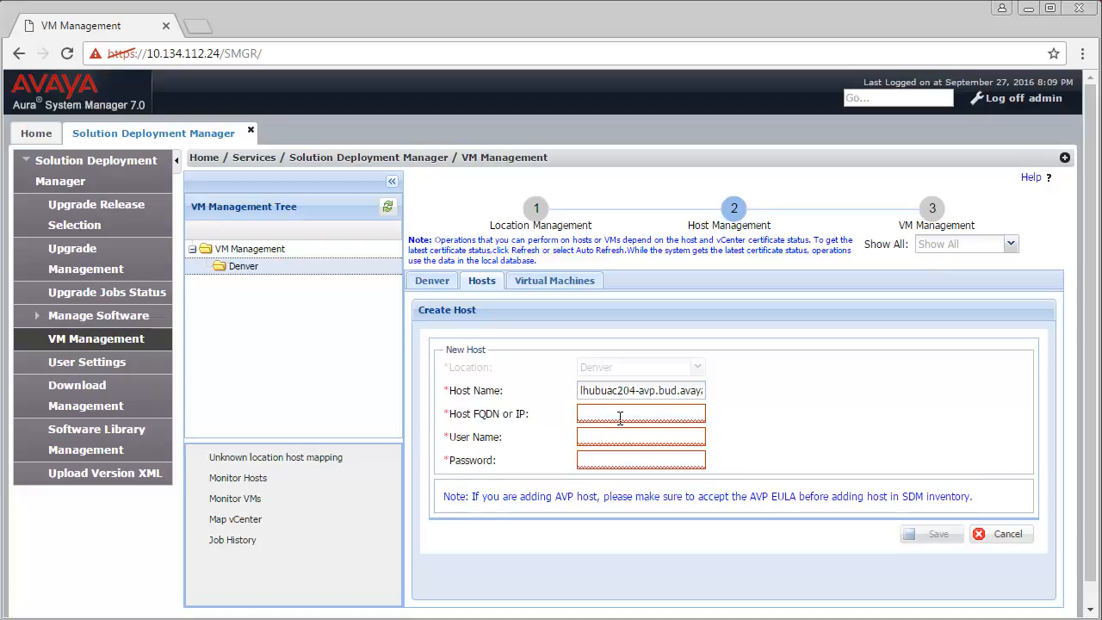
type("10.")
type("134.112.204")
left_click(622, 437)
type("root")
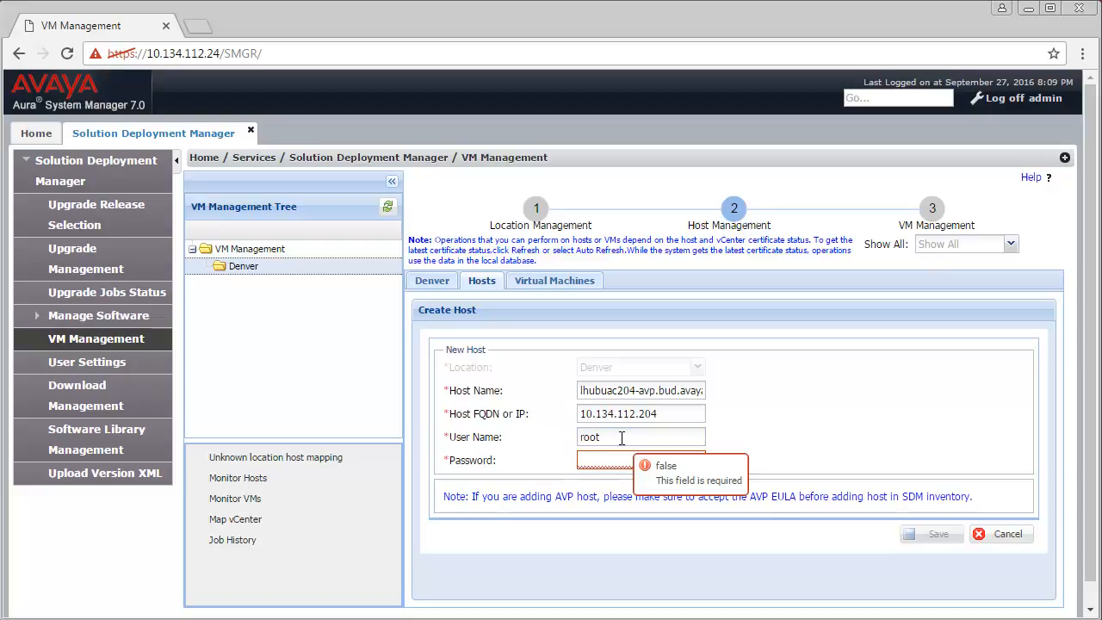
type("********")
left_click(909, 529)
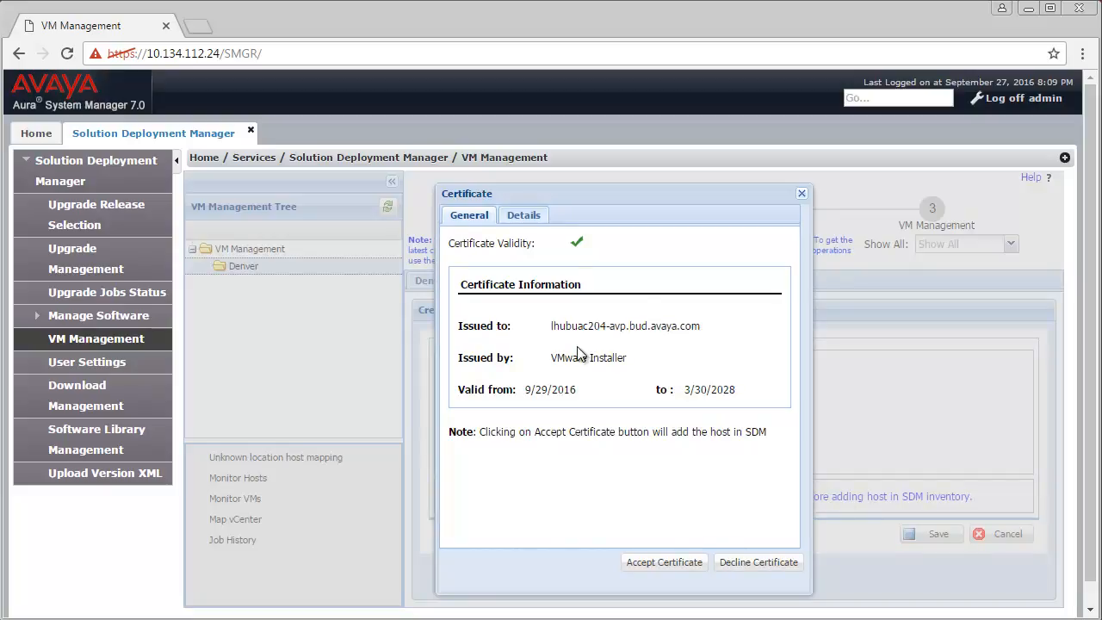
Accept the host certificate, then return to Upgrade Management.
left_click(664, 562)
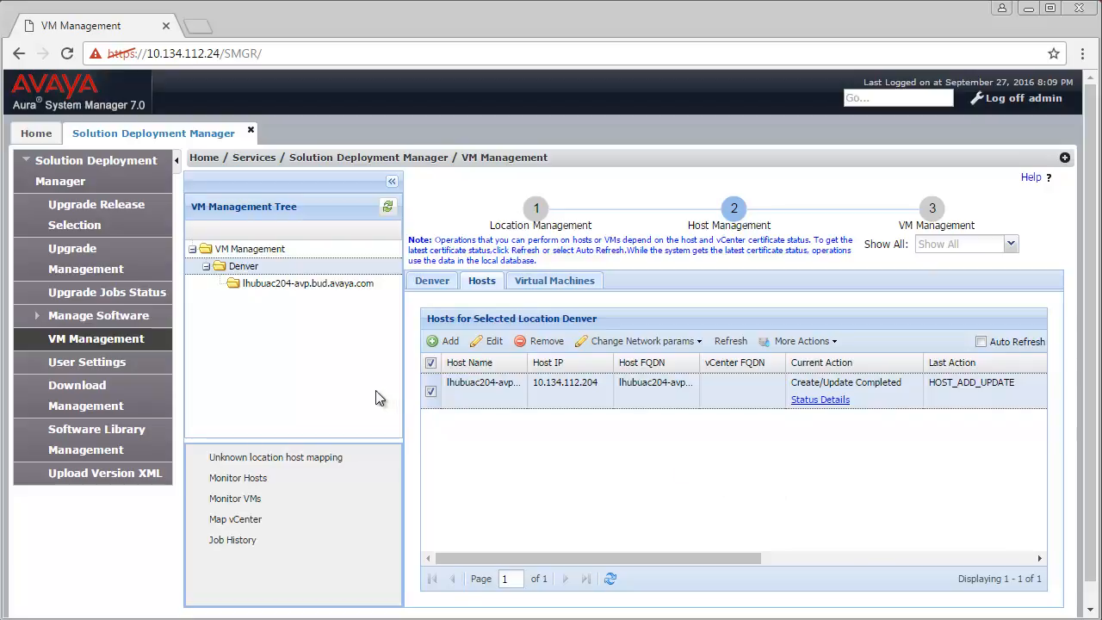
left_click(96, 260)
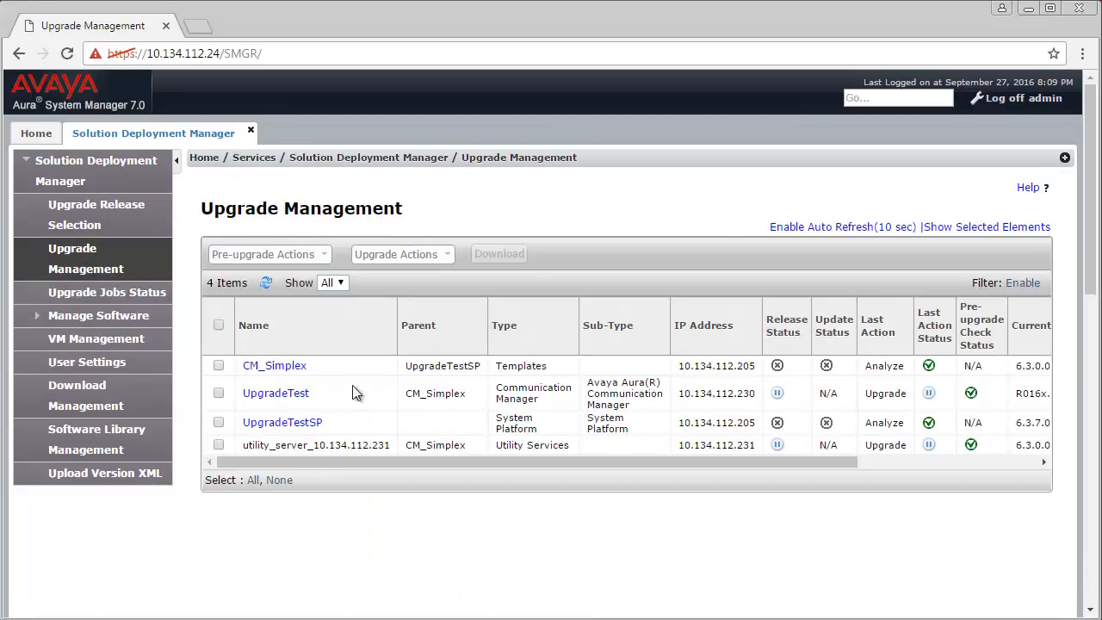
left_click(219, 366)
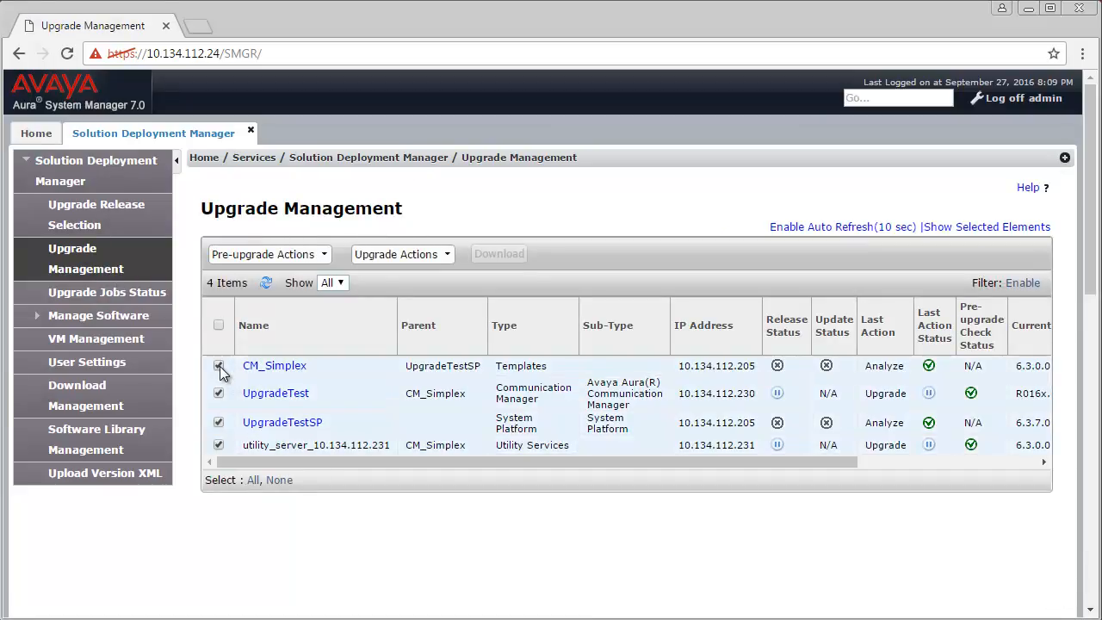
left_click(436, 253)
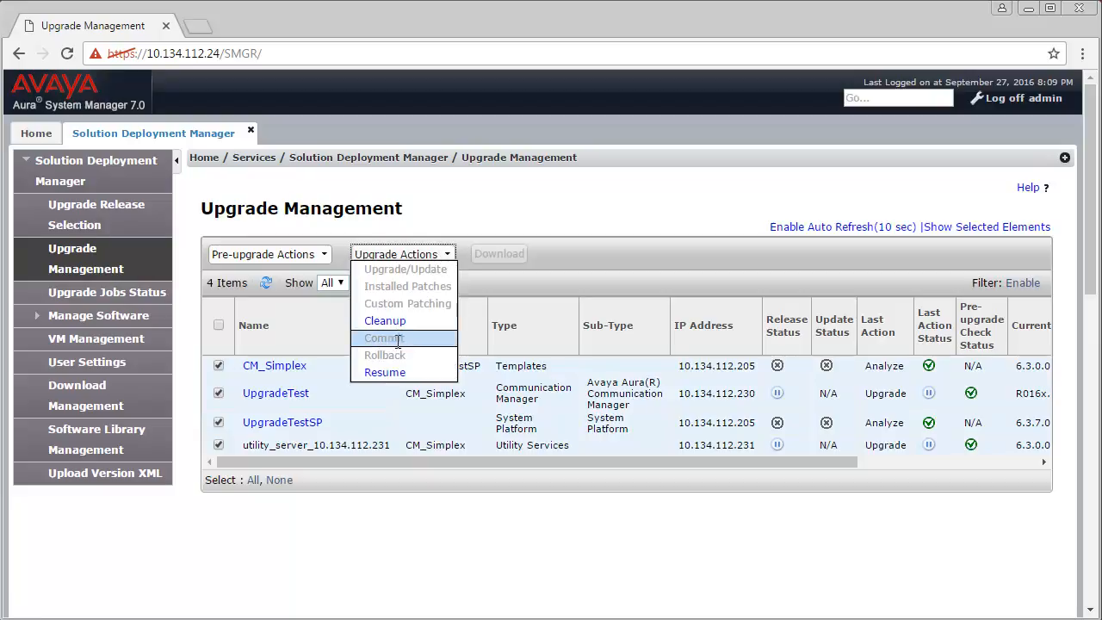
left_click(384, 372)
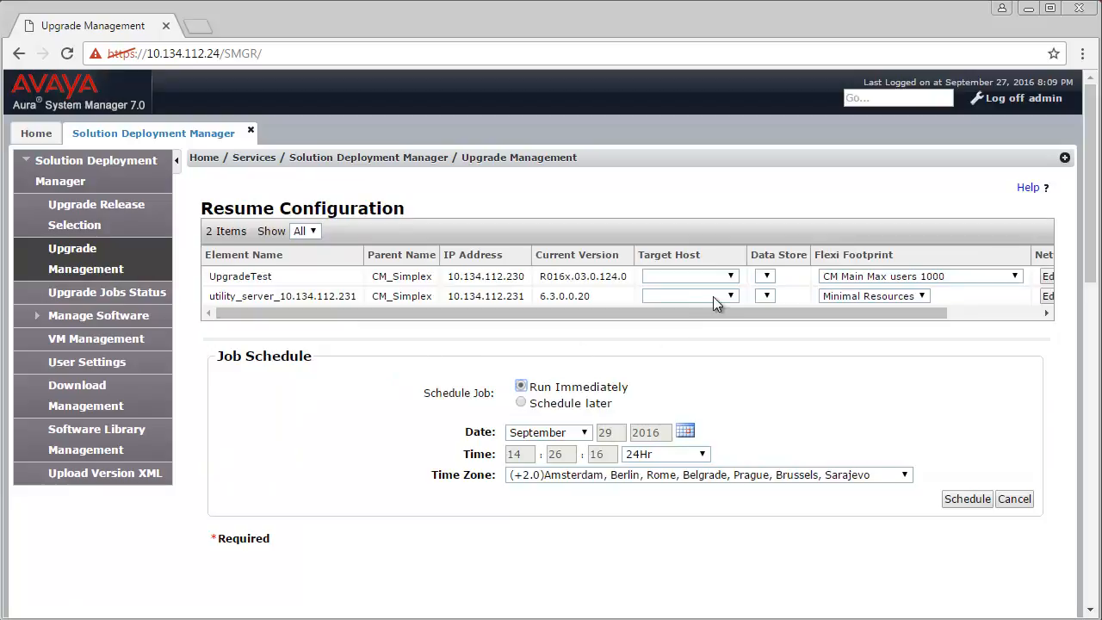
Target UpgradeTest to host 10.134.112.204, datastore1, with the CM Main Max users 1000 footprint.
left_click(731, 277)
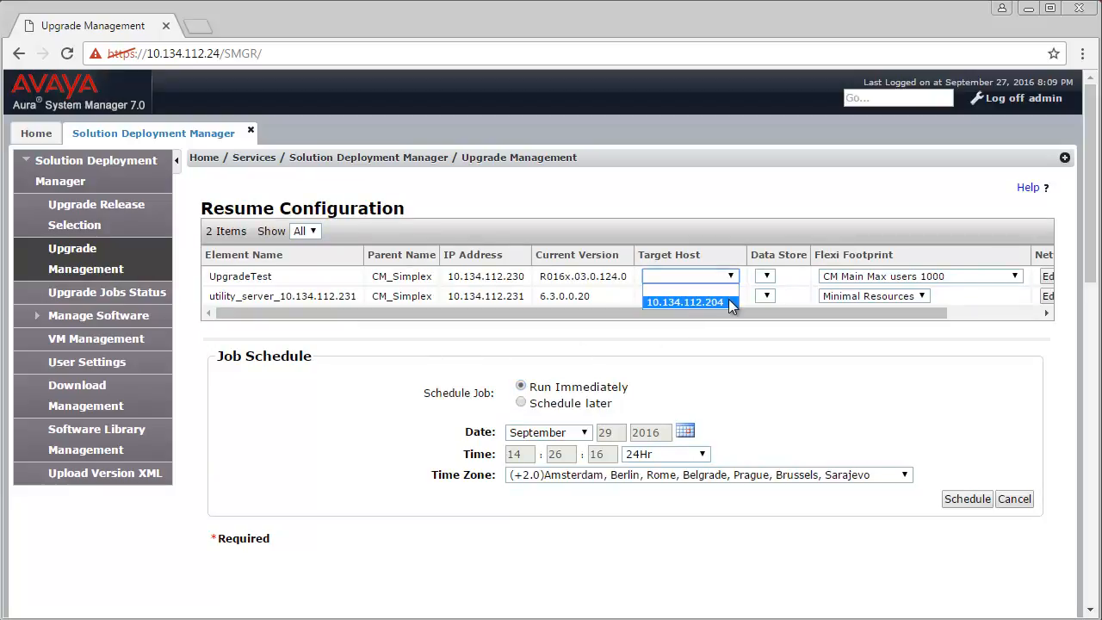
left_click(729, 303)
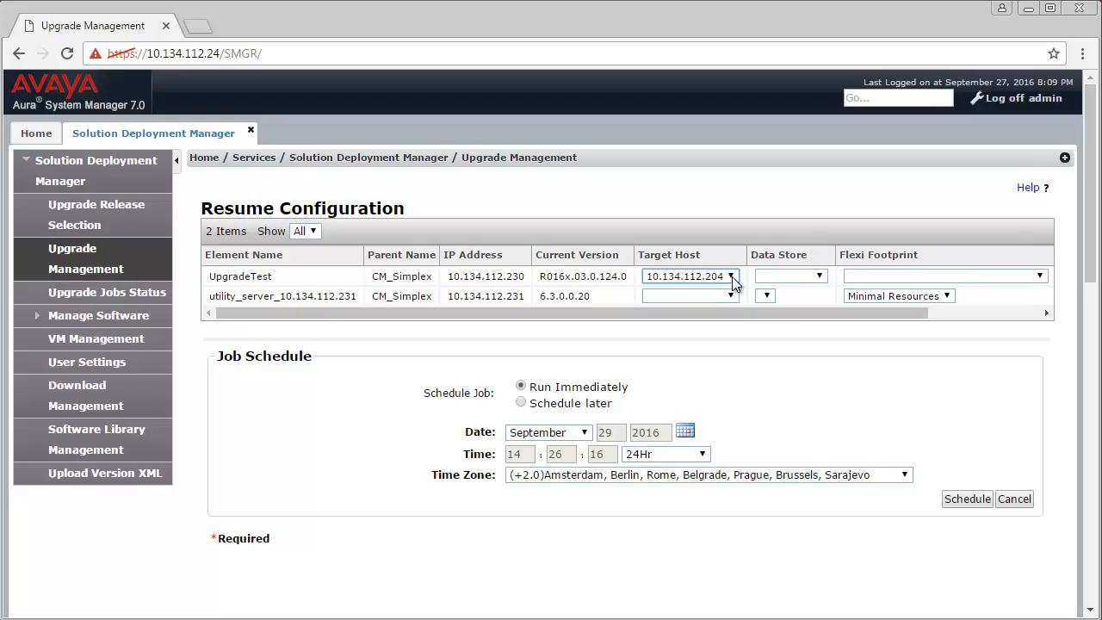
left_click(819, 277)
left_click(815, 299)
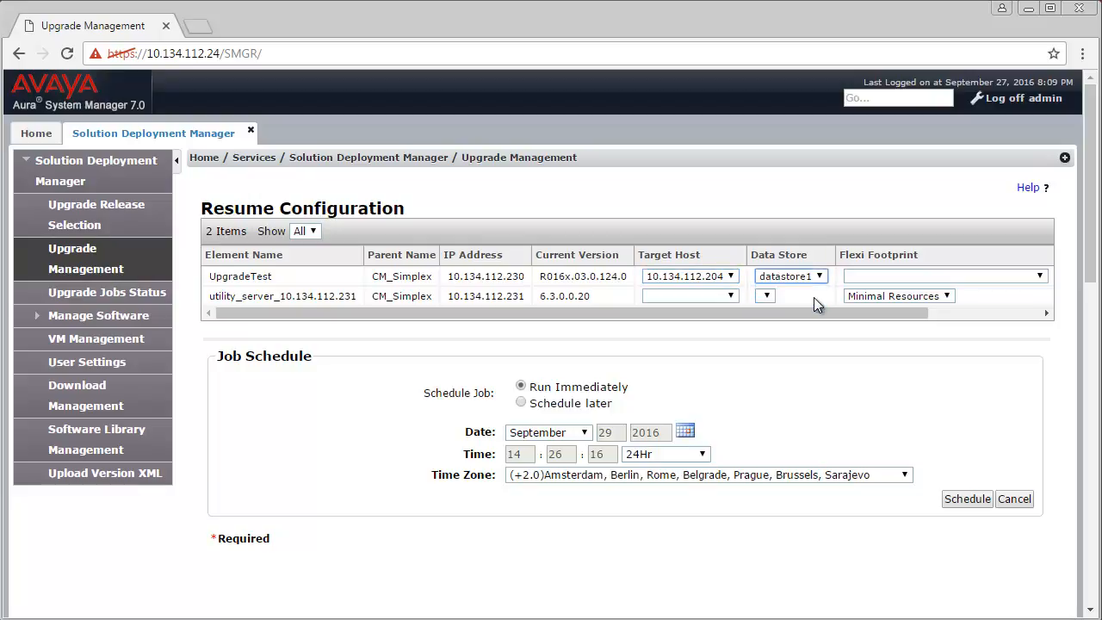
left_click(940, 279)
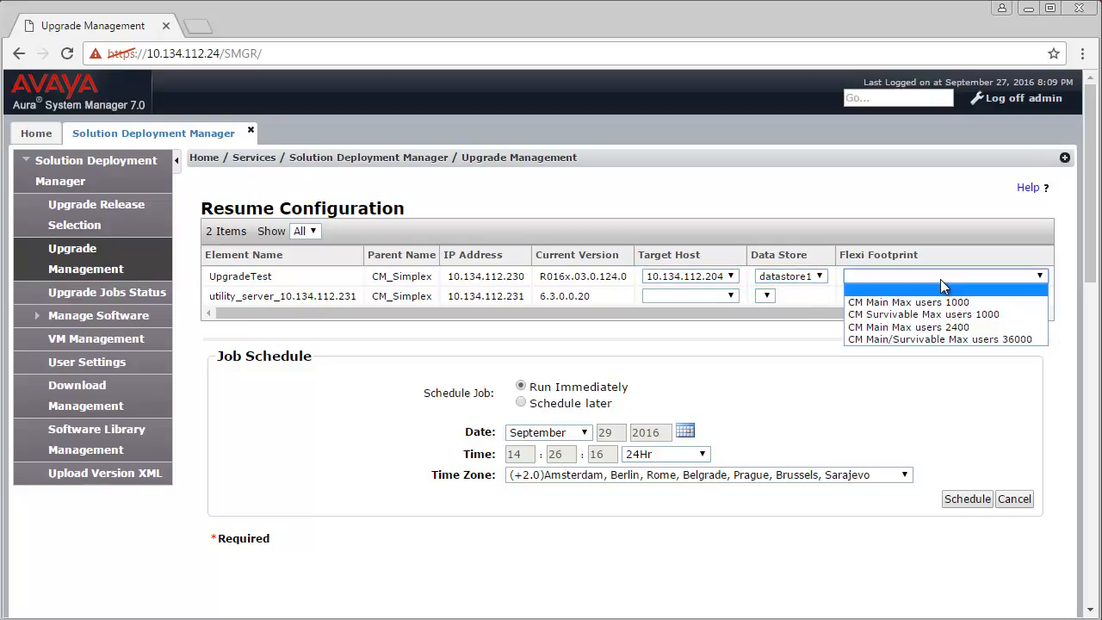
left_click(897, 302)
Target the utility server to host 10.134.112.204, datastore1, with the Minimal Resources footprint.
left_click(720, 297)
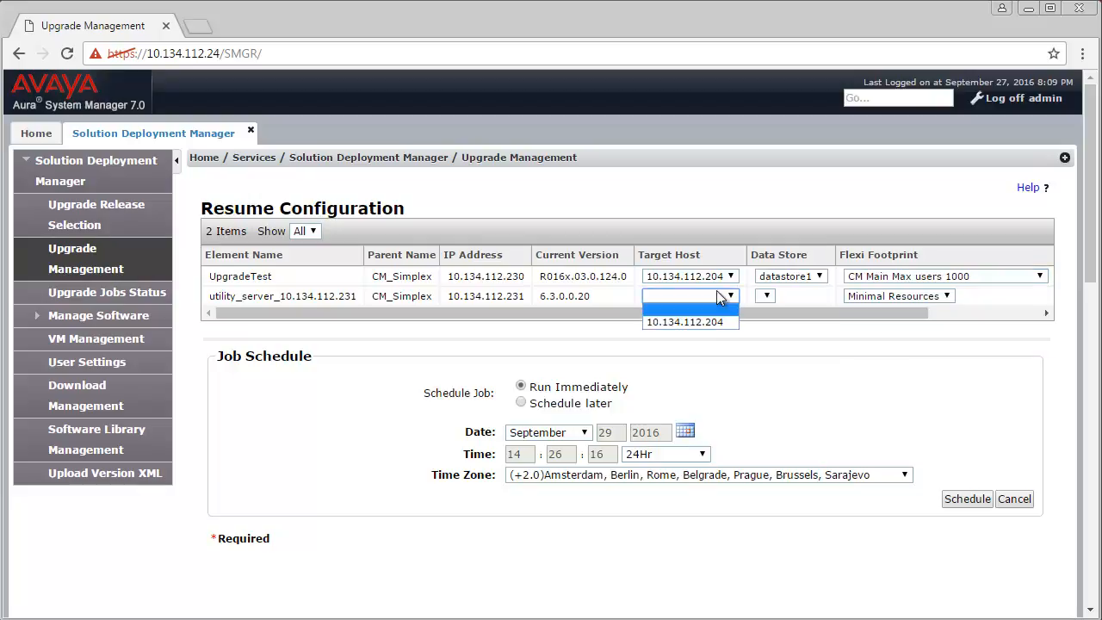
left_click(711, 320)
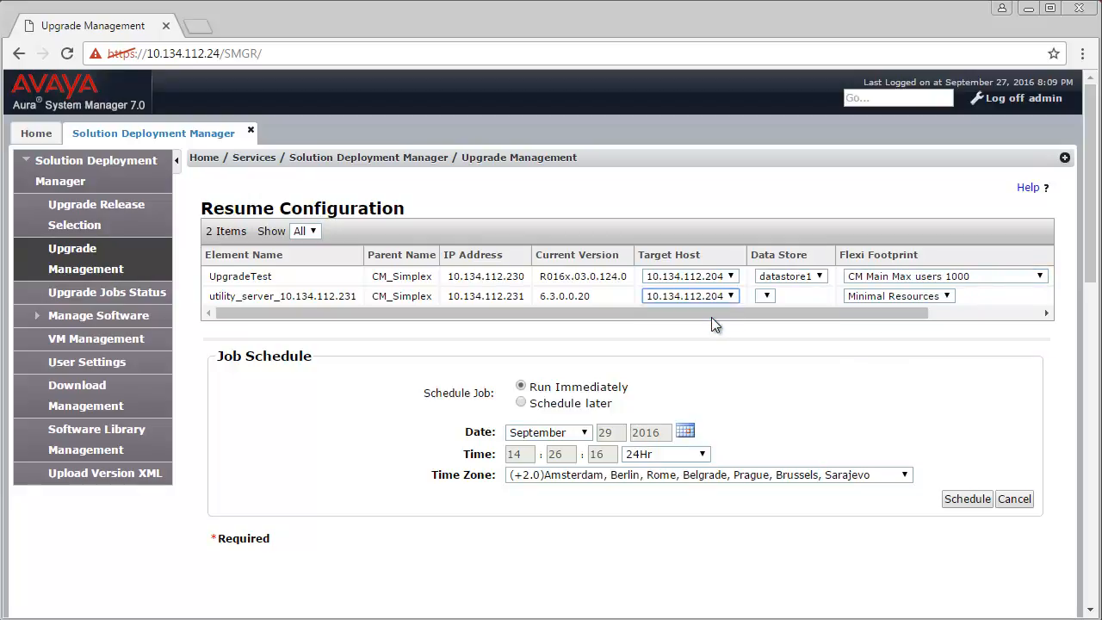
left_click(791, 297)
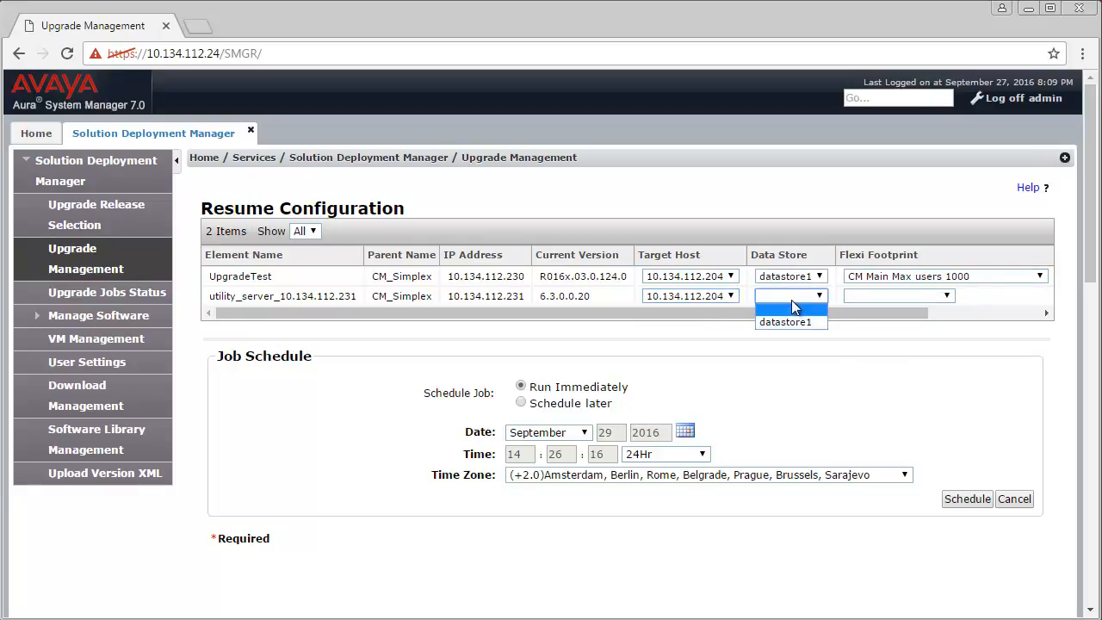
left_click(796, 322)
left_click(944, 296)
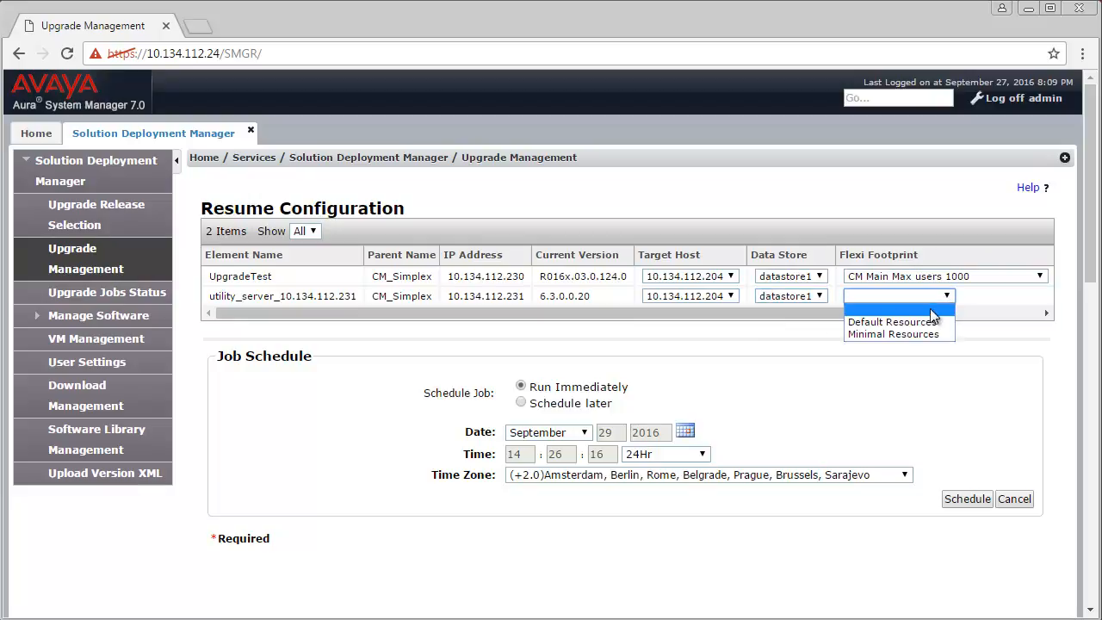
left_click(926, 333)
left_click_drag(876, 313, 986, 314)
left_click(983, 274)
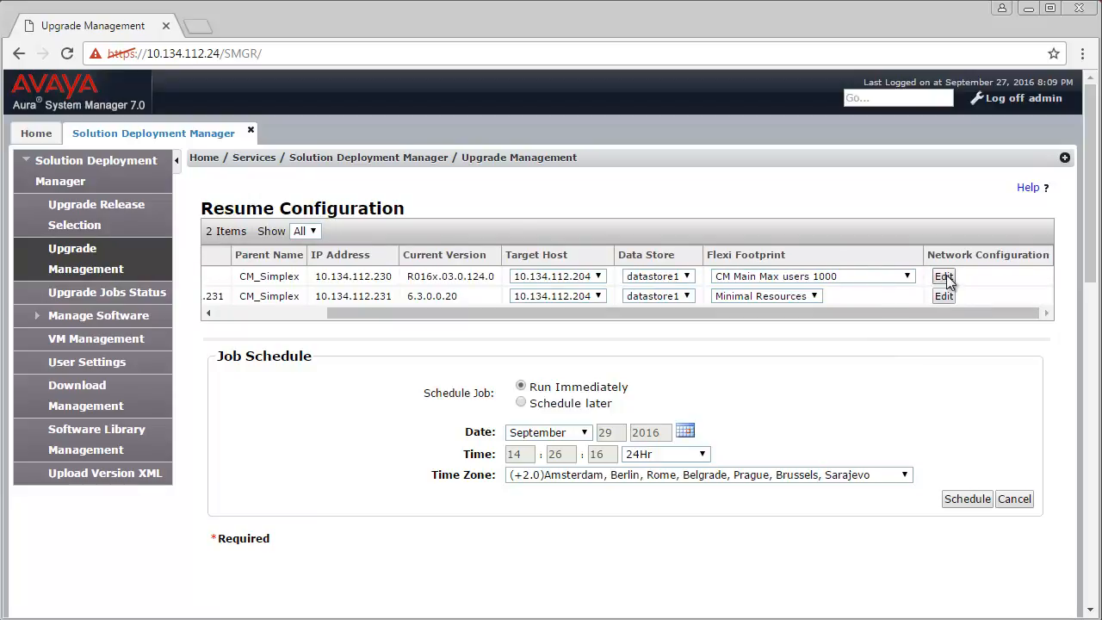
Accept the vmnic1 network settings for UpgradeTest and the utility server, then choose Run Immediately.
left_click(944, 277)
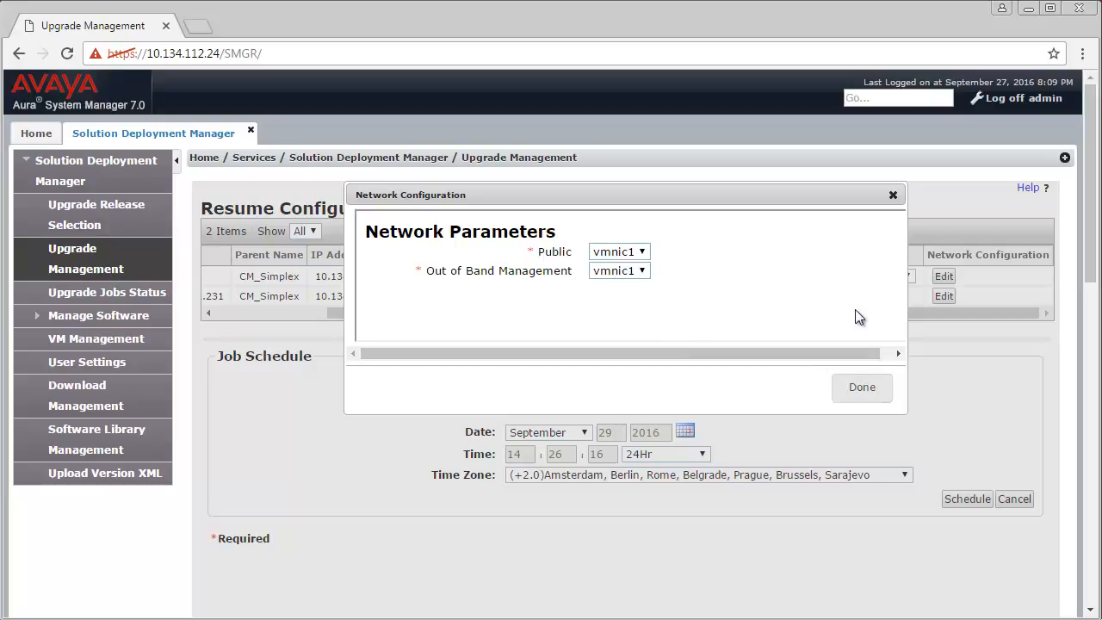
left_click(870, 387)
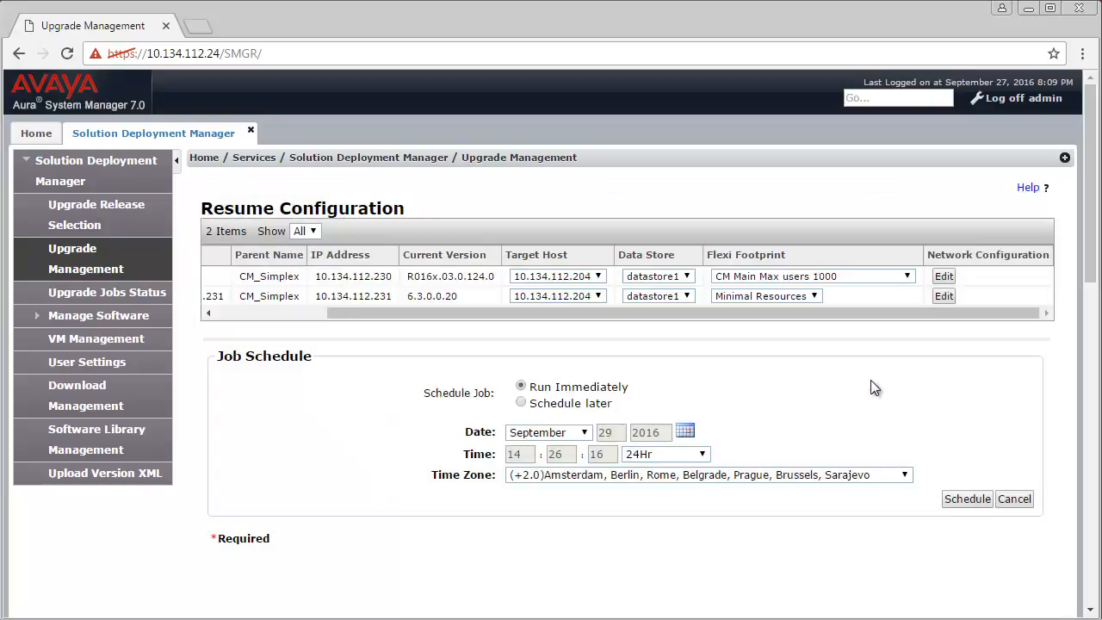
left_click(943, 296)
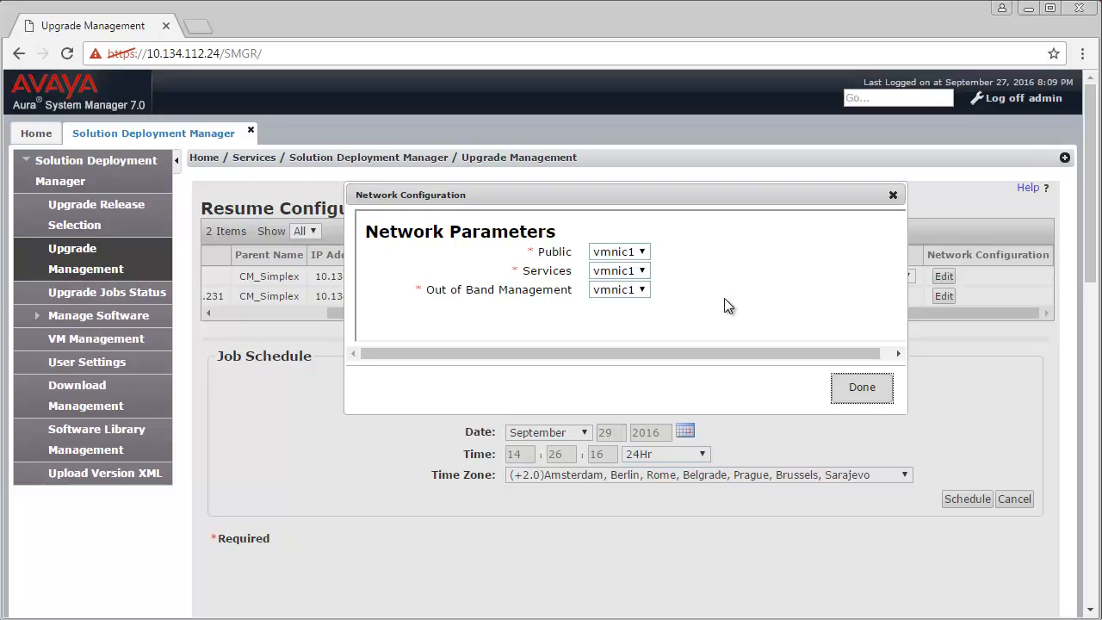
left_click(862, 388)
left_click(521, 387)
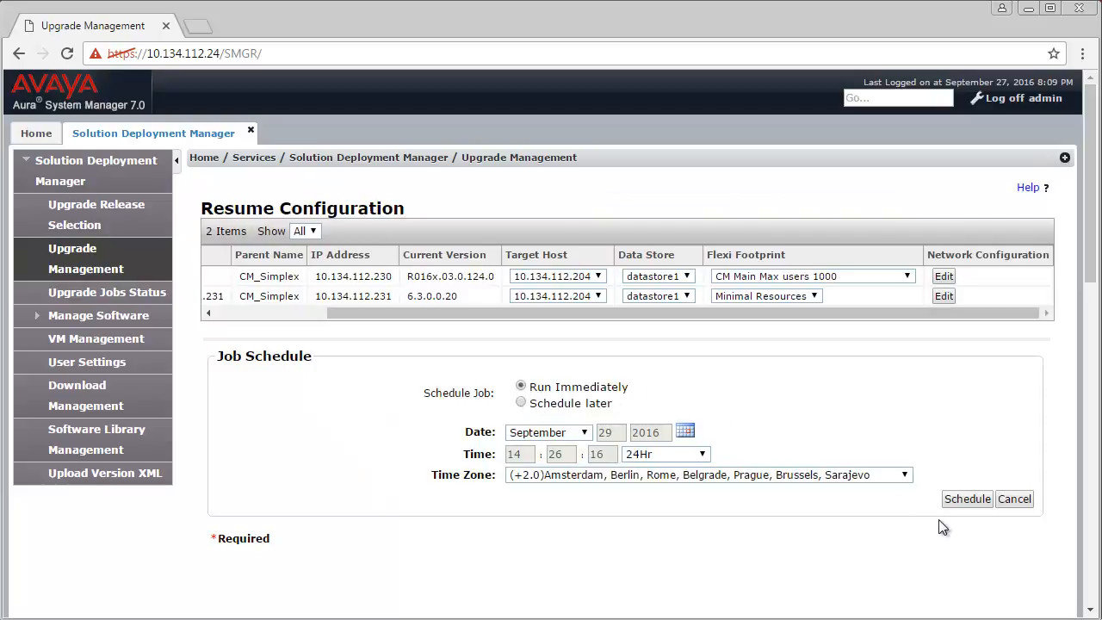
Schedule the upgrade job, reload the Upgrade Management list, and open UpgradeTest's upgrade step details.
left_click(968, 499)
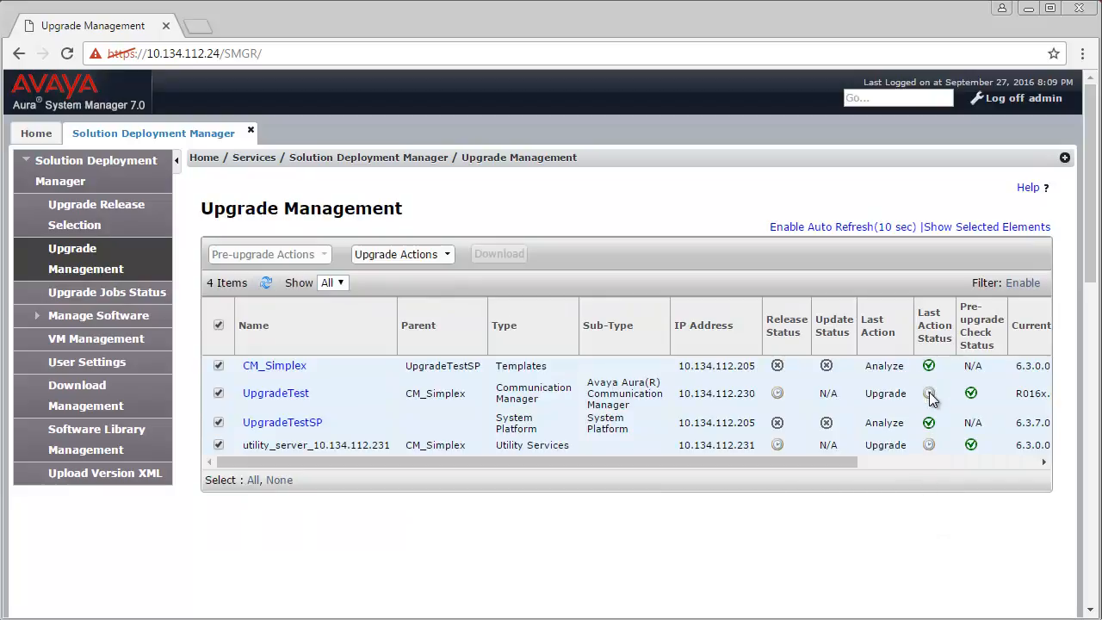
mouse_move(931, 397)
left_click(87, 253)
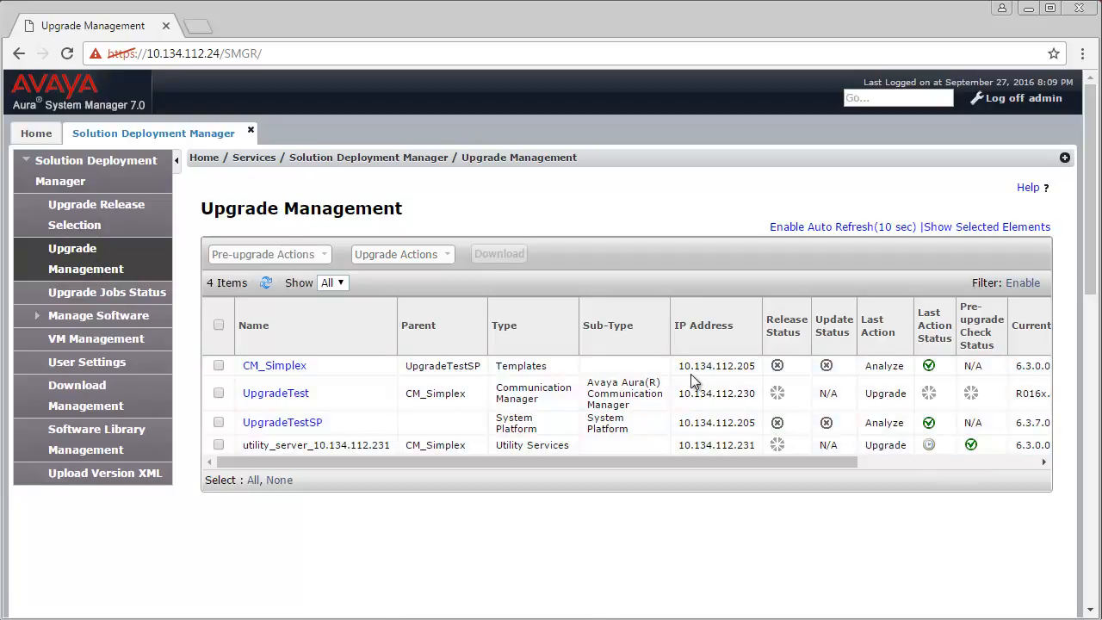
left_click(933, 393)
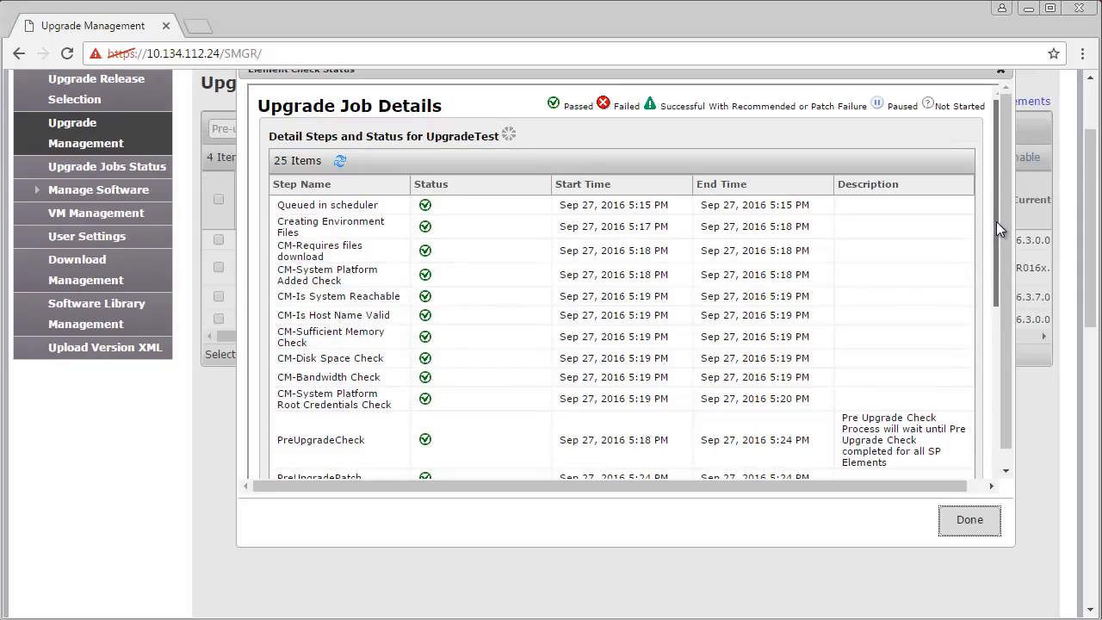
Review UpgradeTest's completed upgrade steps and close the details window.
left_click_drag(996, 221, 997, 409)
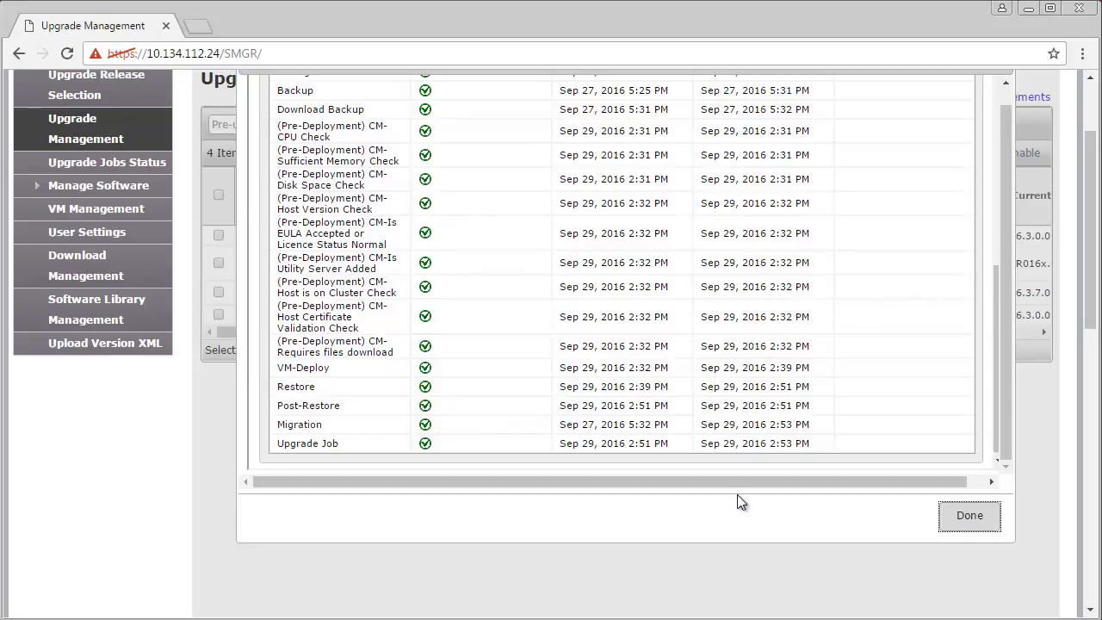
scroll(730, 470, "up", 5)
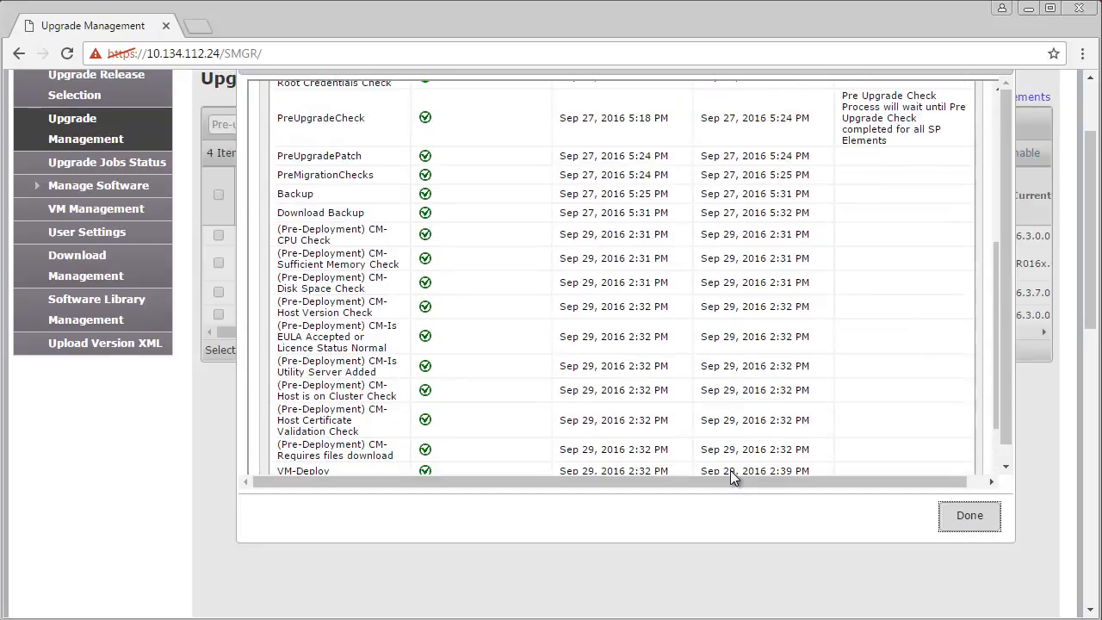
scroll(731, 472, "down", 2)
scroll(732, 474, "down", 3)
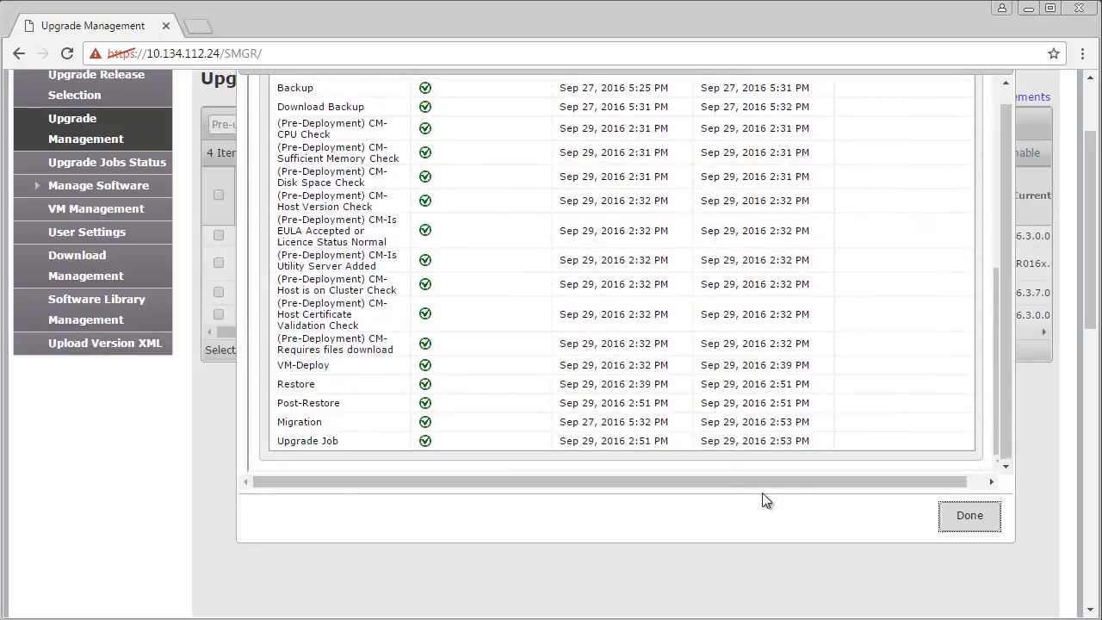
left_click(971, 522)
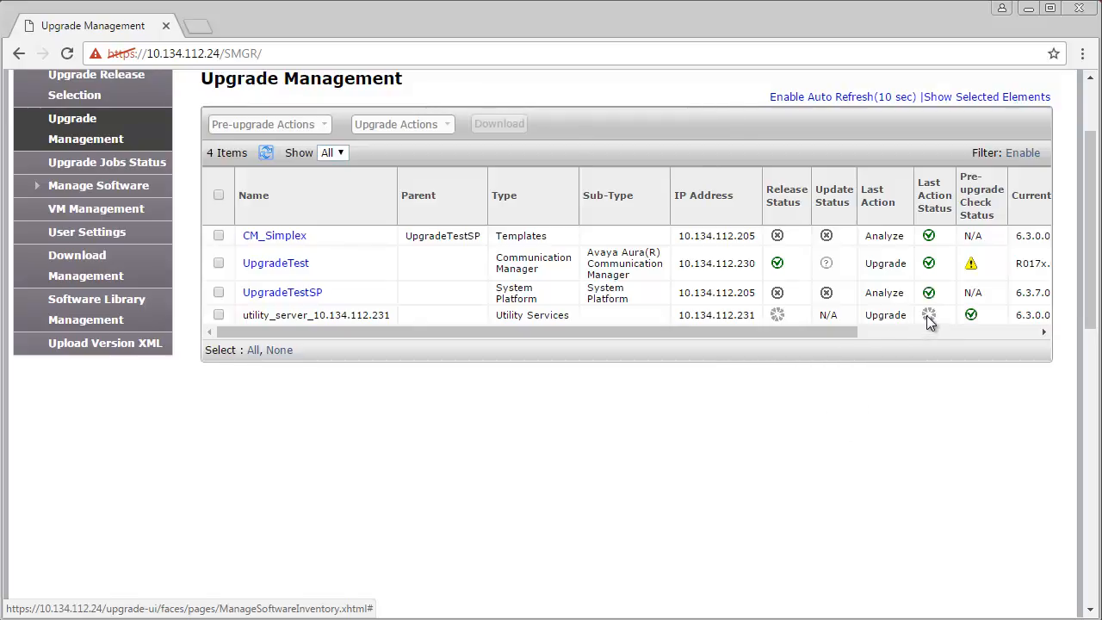
Refresh the table and check UpgradeTest's R017x.00.0.441.0 version at Denver and the utility server's 7.0.0.0.0.12.
mouse_move(930, 318)
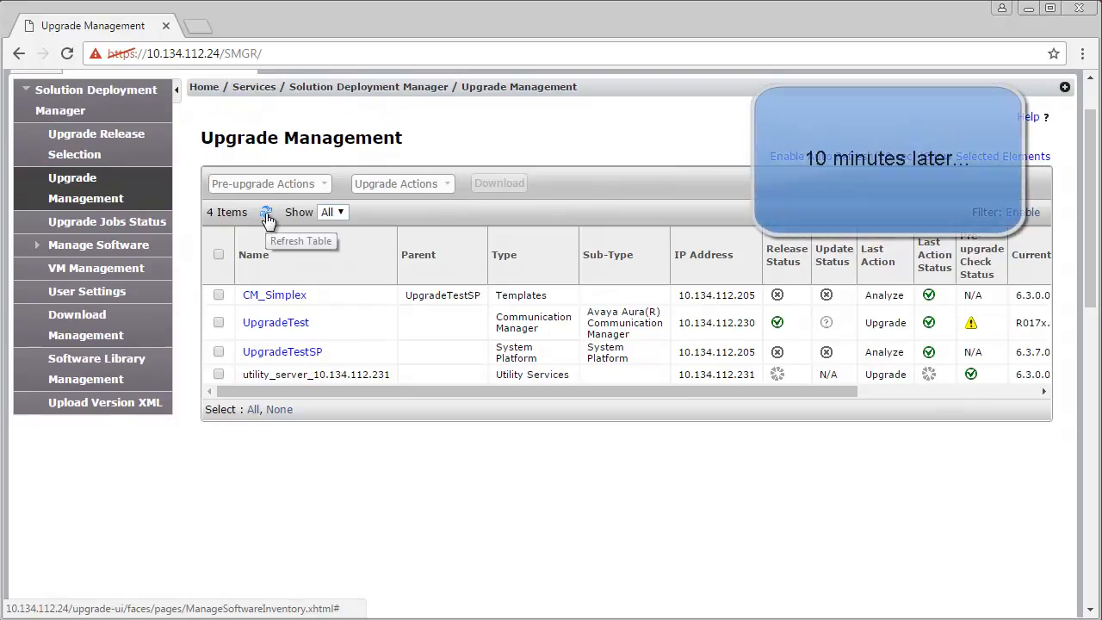
left_click(267, 215)
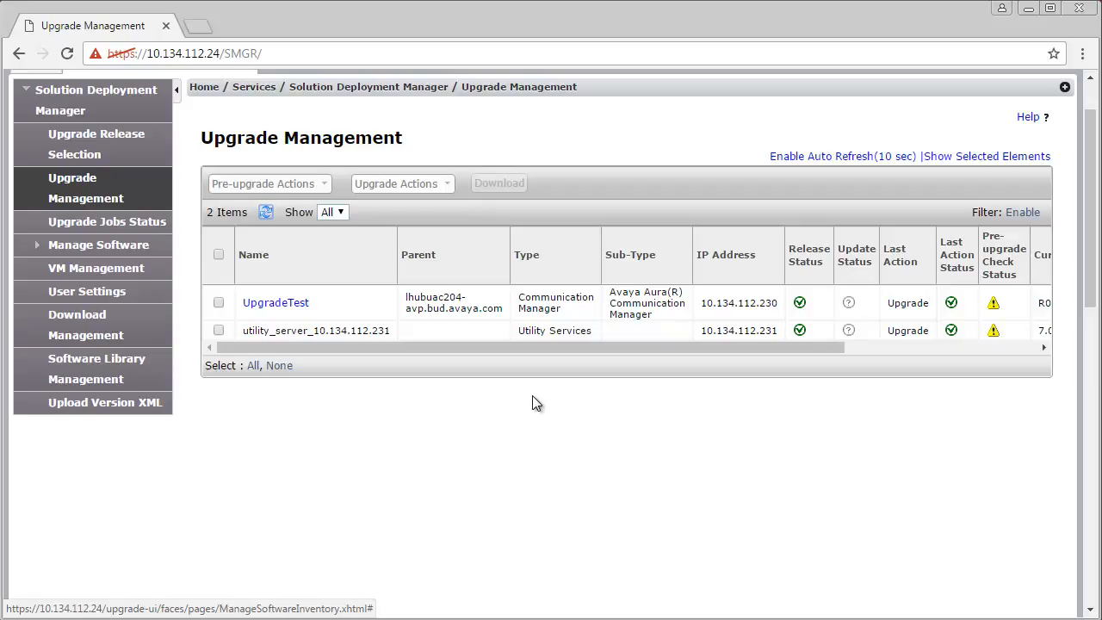
left_click_drag(591, 352, 792, 360)
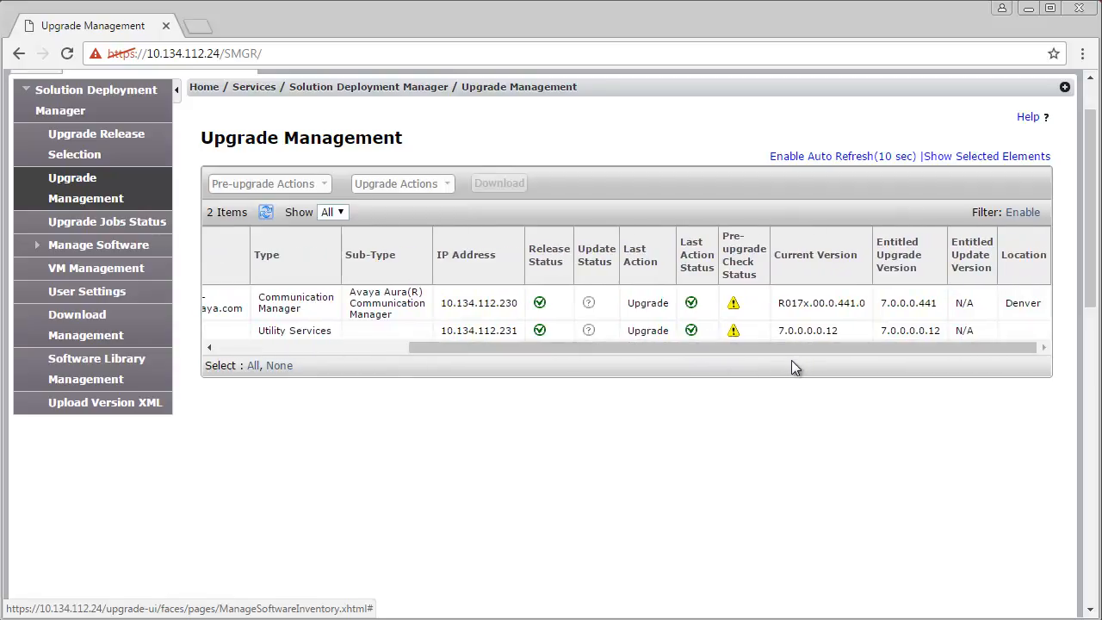